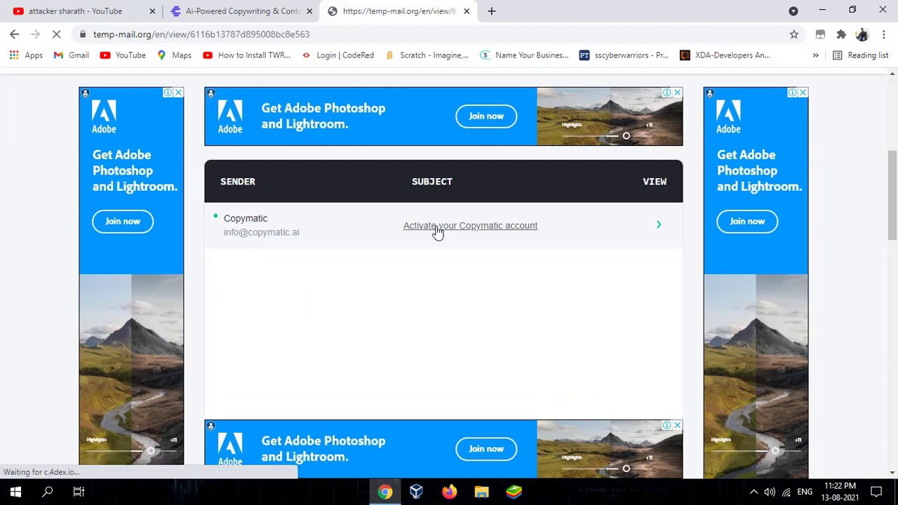
Step: Open the 'Activate your Copymatic account' email from Copymatic in the Temp Mail inbox
left_click(436, 232)
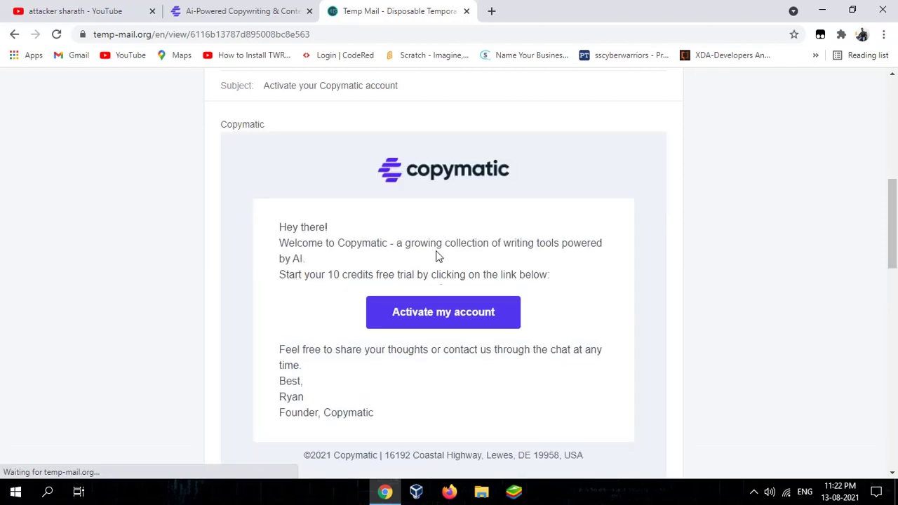
Step: Open the 'Activate my account' link in a new tab and switch to it
right_click(430, 311)
left_click(476, 324)
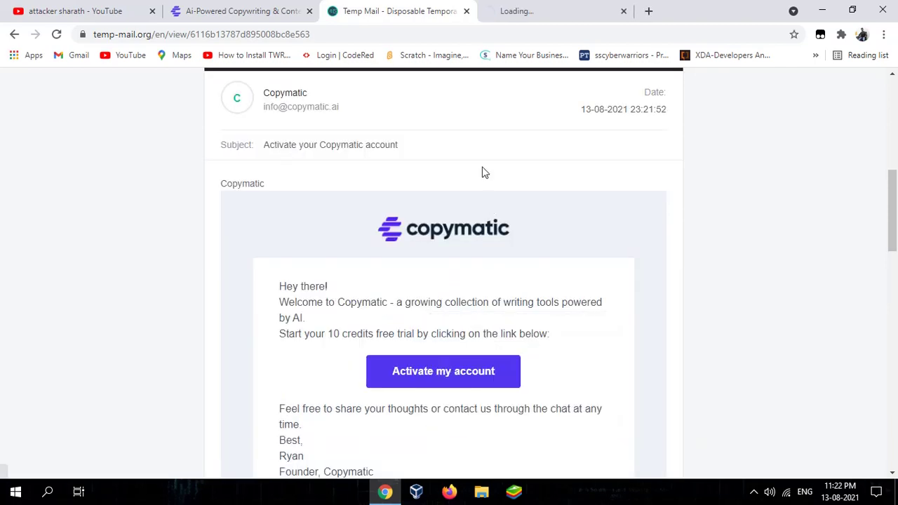
left_click(497, 11)
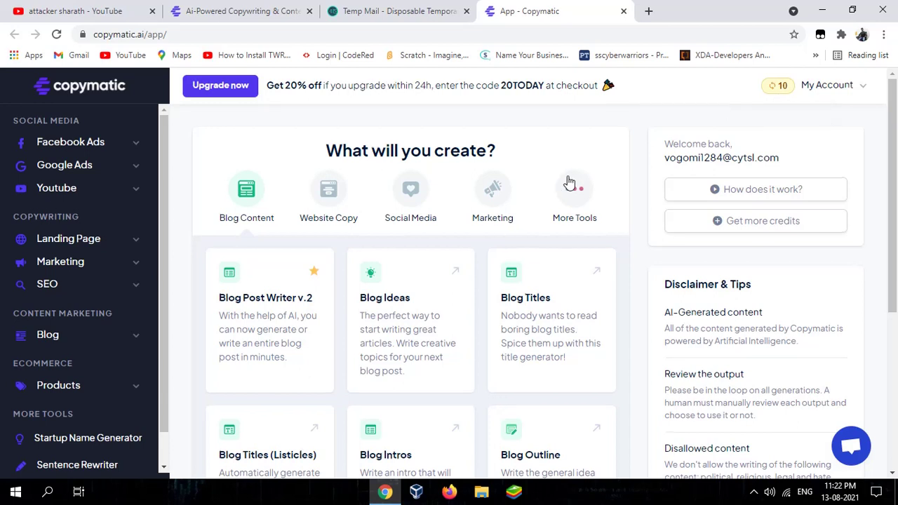
Step: Browse the Facebook Ads, Google Ads and Landing Page tool groups in the sidebar
scroll(569, 181, "down", 2)
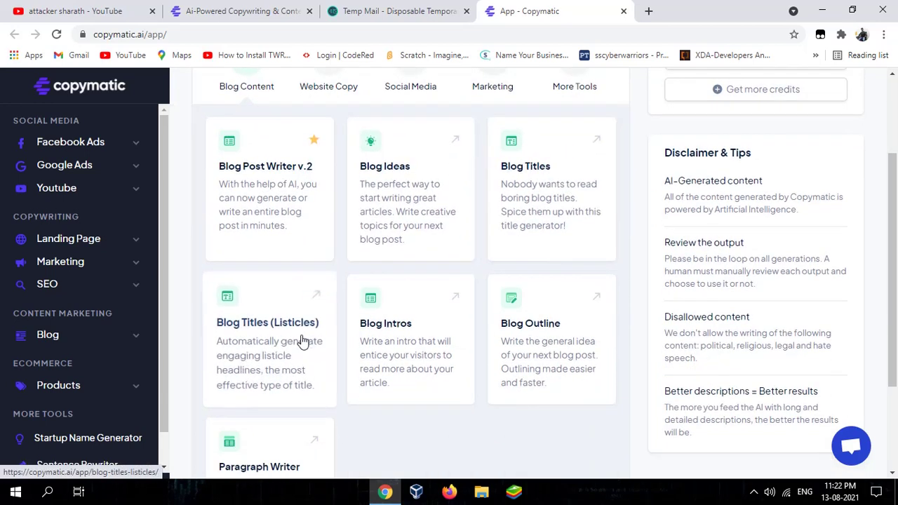
left_click(128, 144)
left_click(128, 145)
left_click(126, 169)
left_click(126, 170)
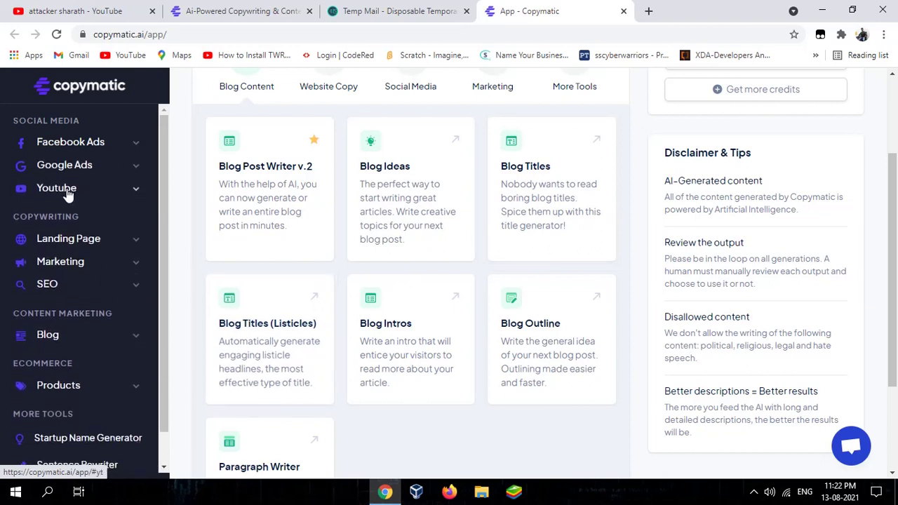
left_click(93, 241)
left_click(96, 242)
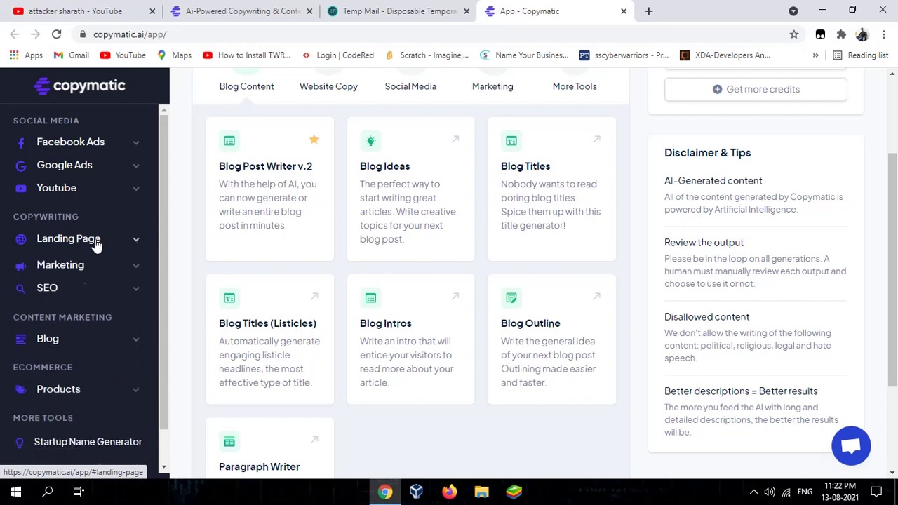
scroll(85, 295, "down", 1)
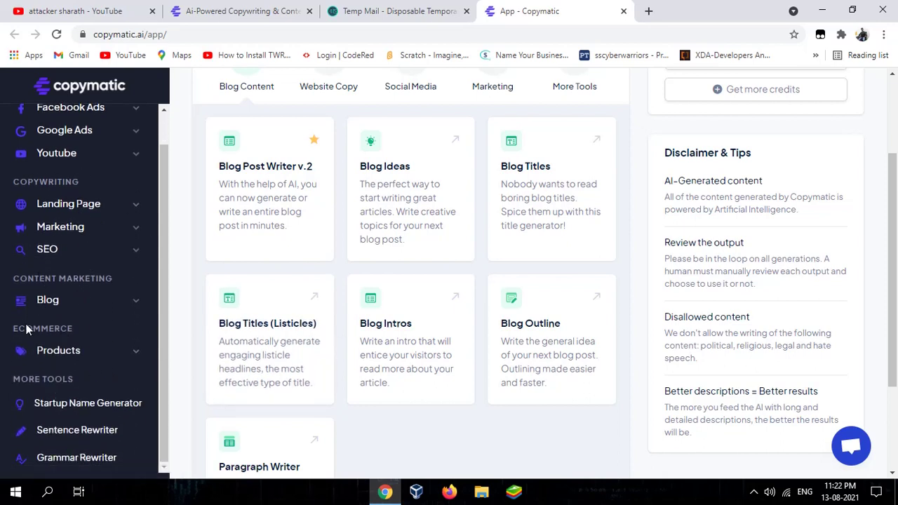
scroll(26, 330, "up", 1)
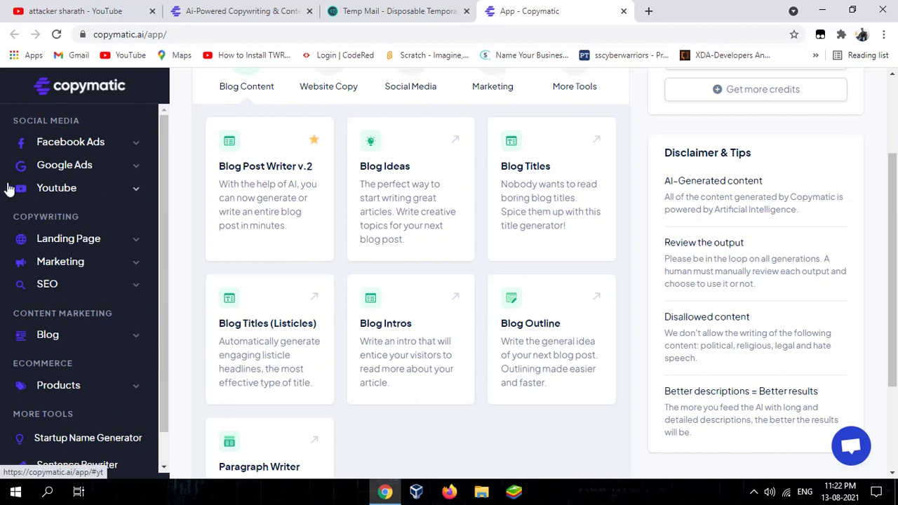
Step: Open the YouTube Video Descriptions generator, then switch to YouTube Video Titles
left_click(66, 194)
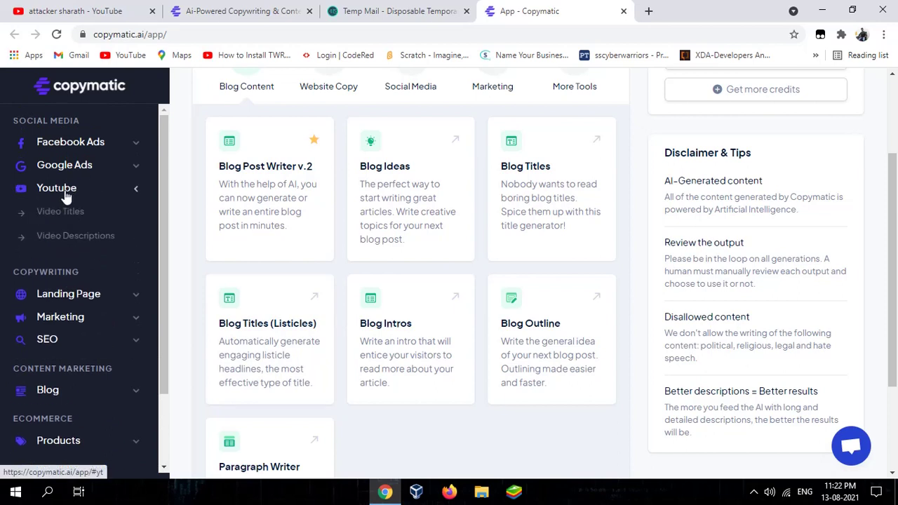
left_click(62, 238)
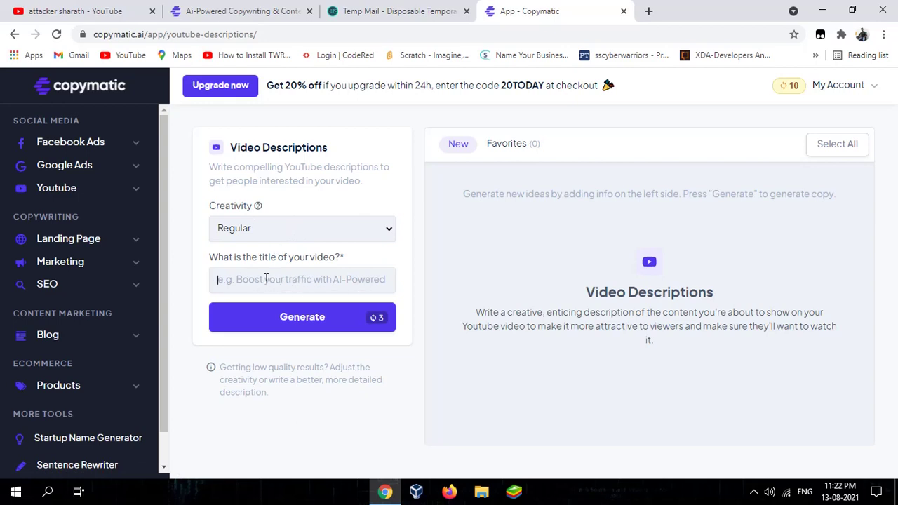
left_click(83, 187)
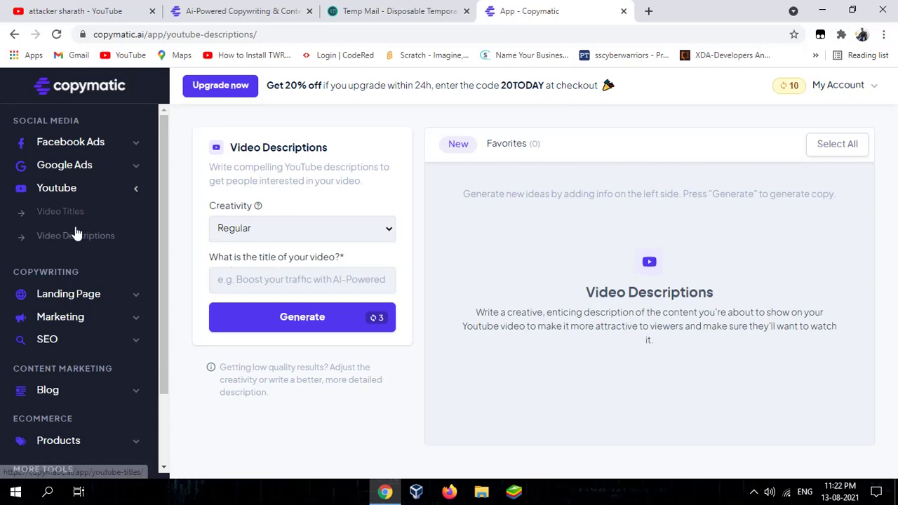
left_click(44, 215)
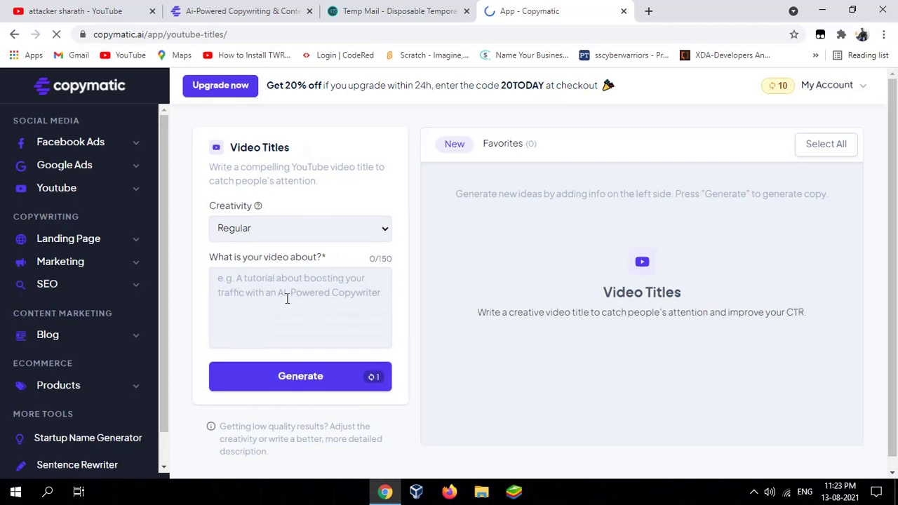
Step: Enter 'about content writing generator tool' as the video topic and generate title ideas
type("about")
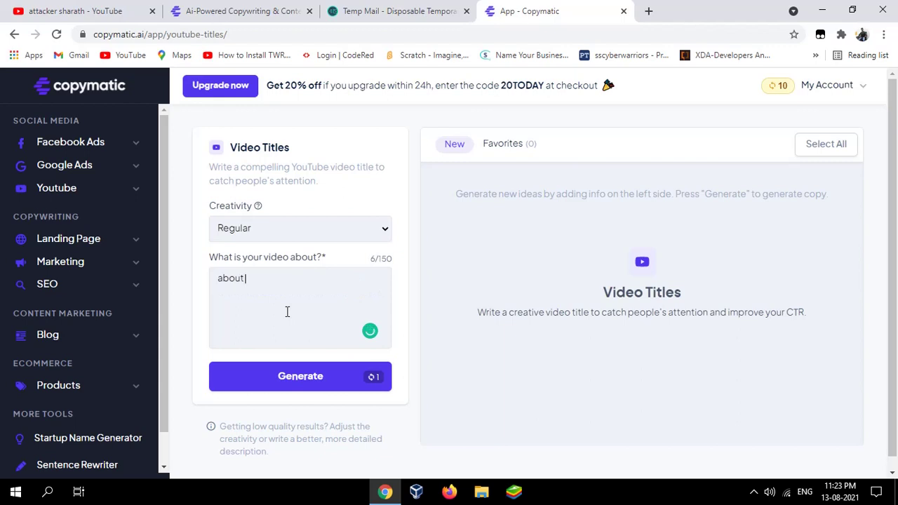
type(" conte")
type("nt writing generato")
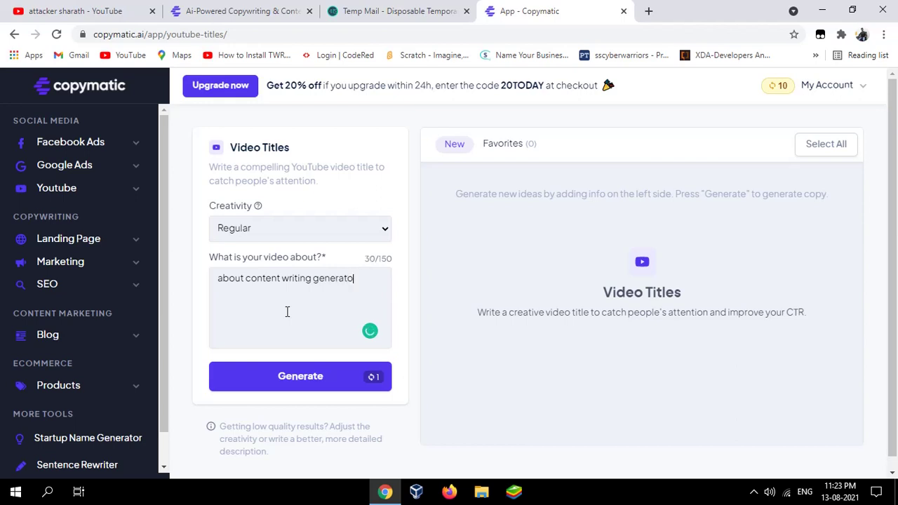
type("r tool")
left_click(304, 385)
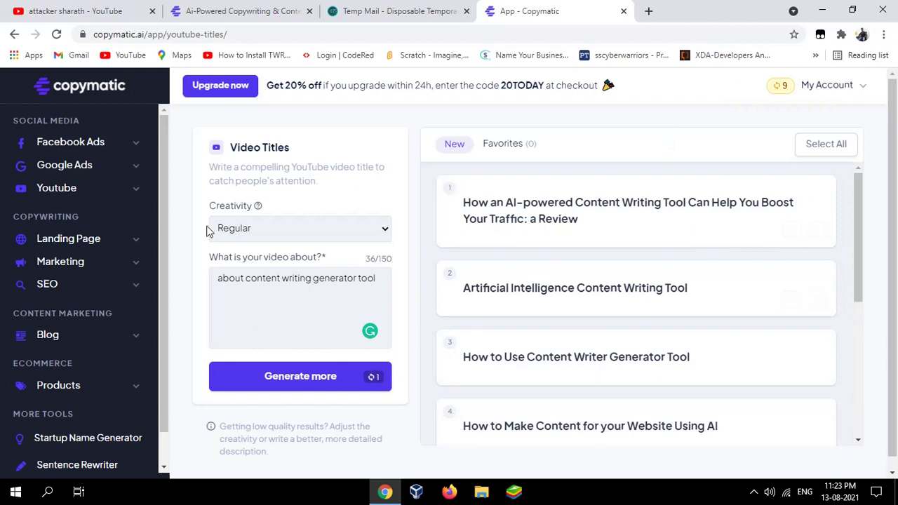
Step: Review the seven suggested titles, then select the entire video topic text
scroll(628, 245, "down", 1)
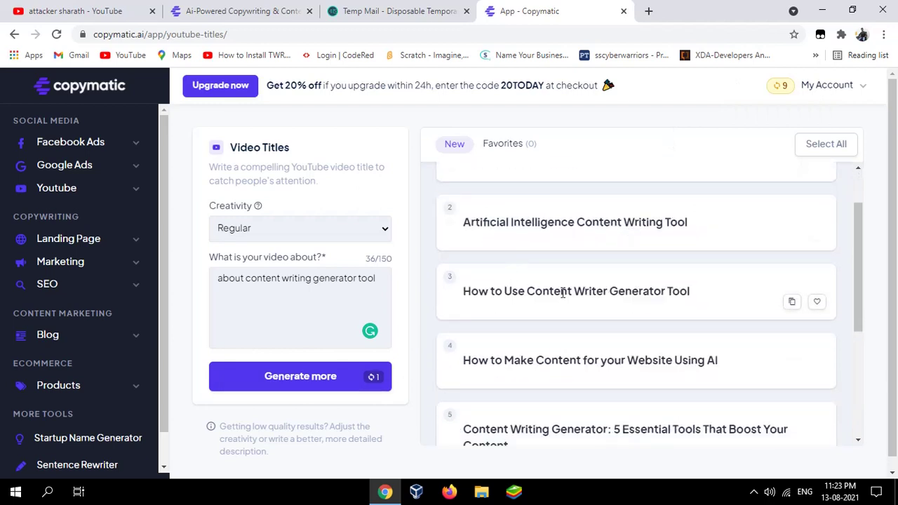
scroll(563, 293, "up", 1)
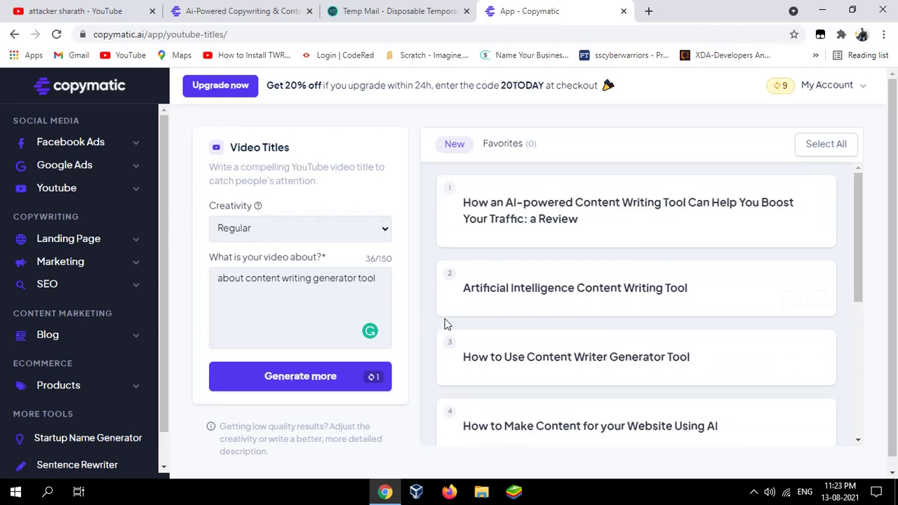
left_click_drag(465, 288, 693, 286)
scroll(545, 278, "down", 2)
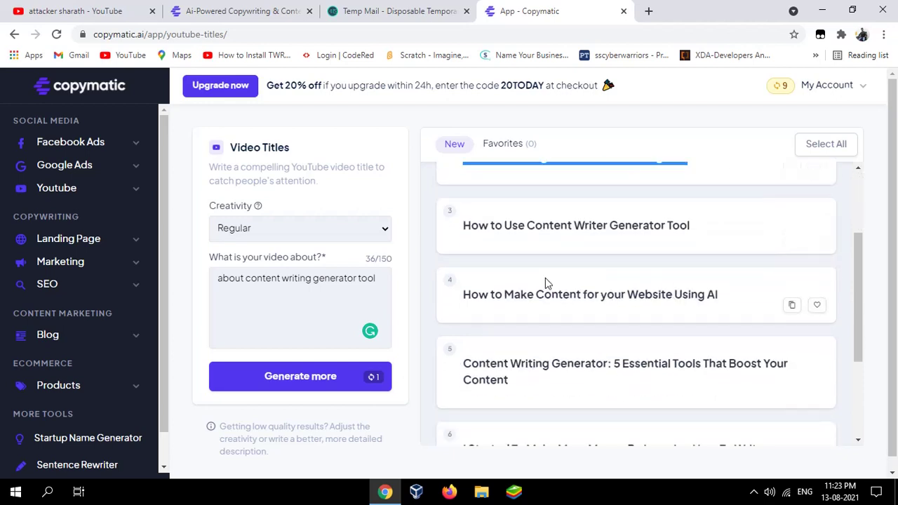
left_click_drag(480, 226, 691, 225)
left_click_drag(478, 296, 682, 296)
left_click_drag(512, 363, 581, 364)
scroll(643, 342, "down", 2)
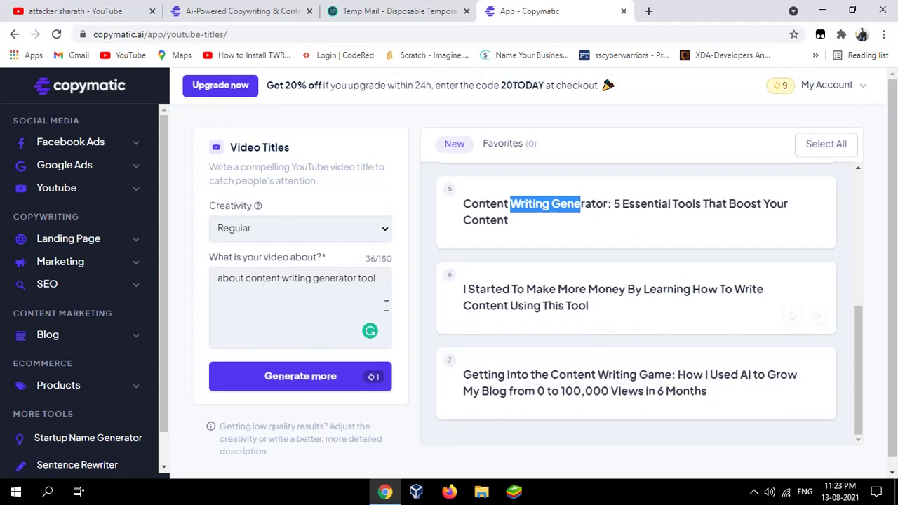
left_click(385, 281)
key("ctrl+a")
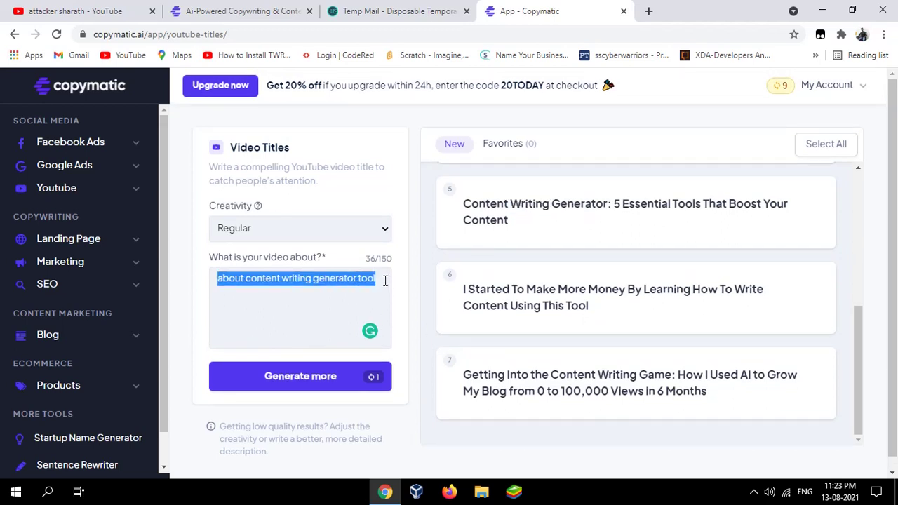
Step: Generate new title ideas for 'secure your website' and review the suggestions
type("secur")
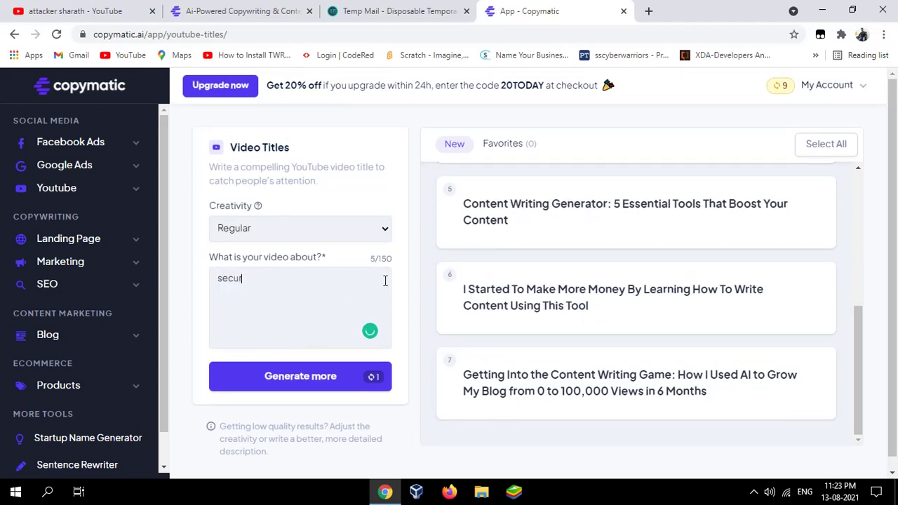
type("e your website")
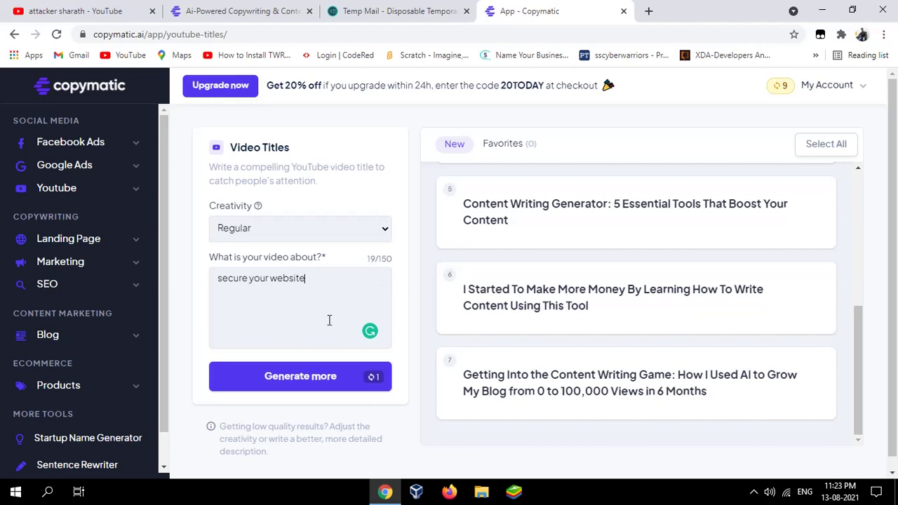
left_click(284, 379)
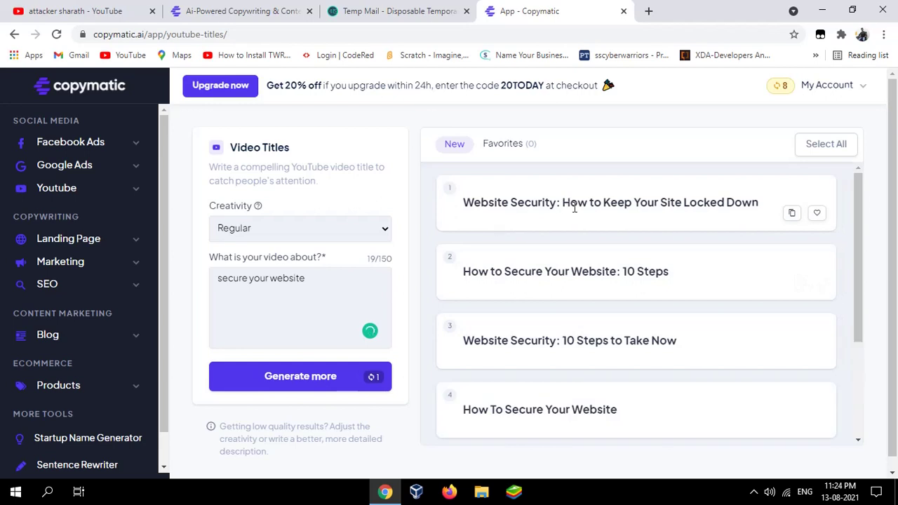
scroll(513, 226, "down", 1)
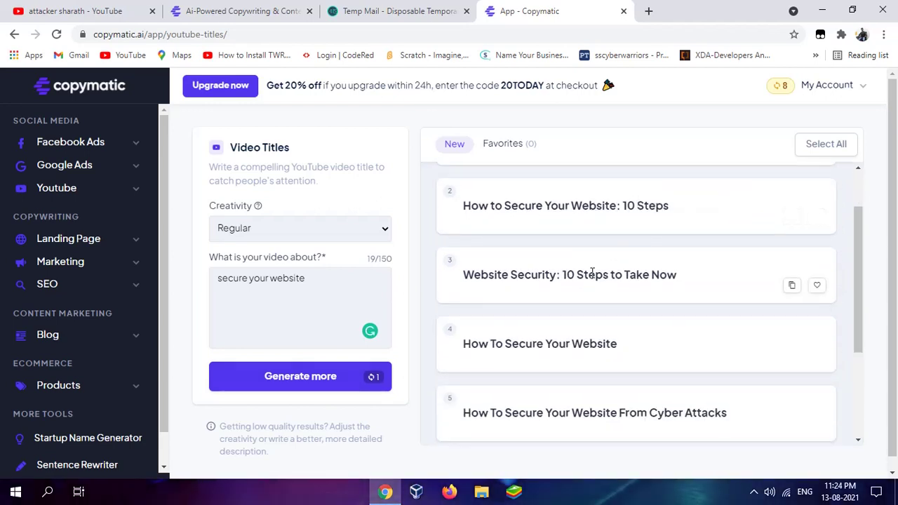
scroll(634, 277, "down", 2)
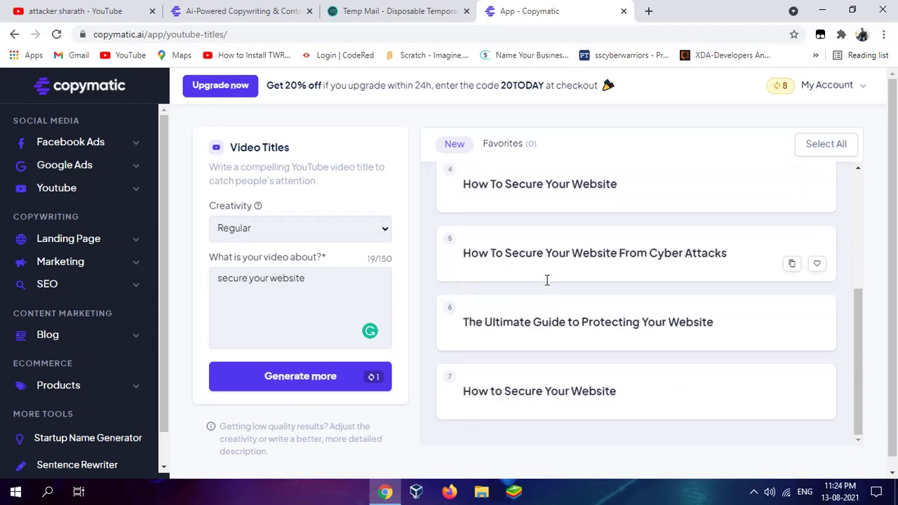
left_click_drag(490, 253, 695, 266)
left_click_drag(514, 321, 680, 325)
triple_click(326, 280)
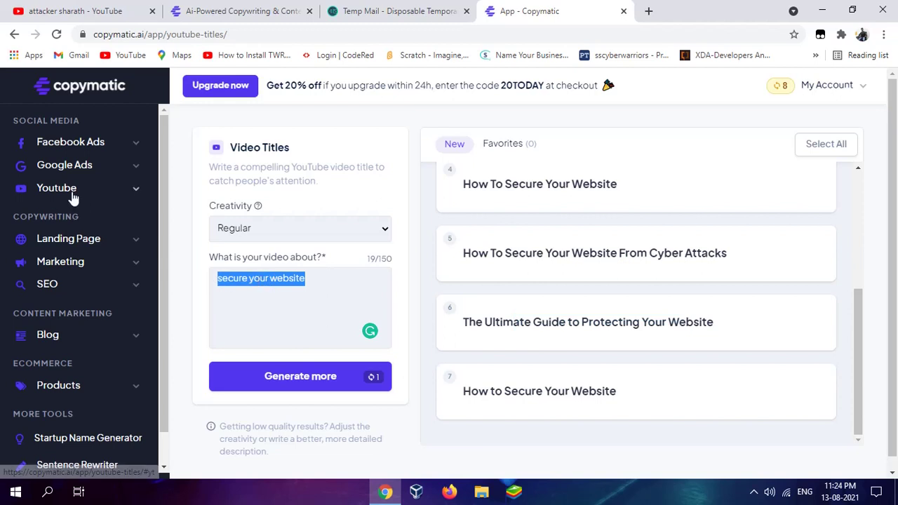
Step: Expand the sidebar's Marketing group and open the Product Descriptions generator
left_click(77, 168)
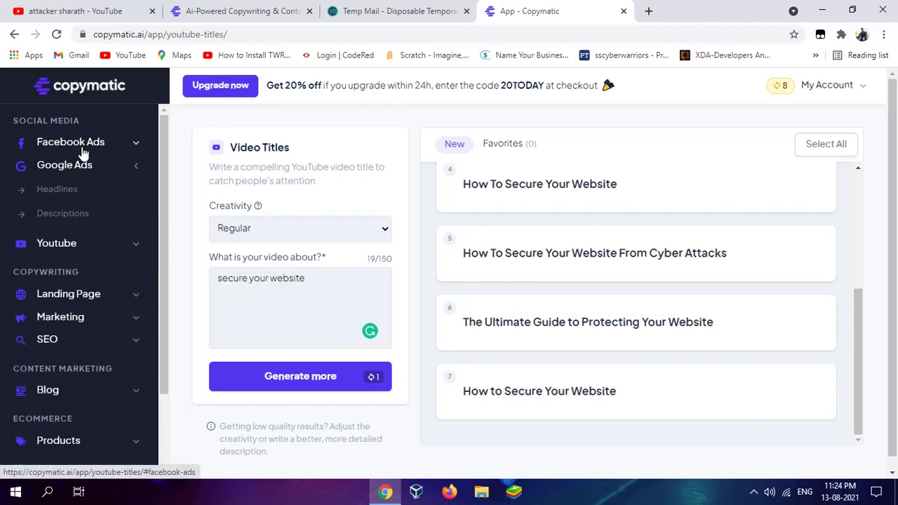
left_click(55, 144)
scroll(78, 211, "down", 2)
left_click(68, 203)
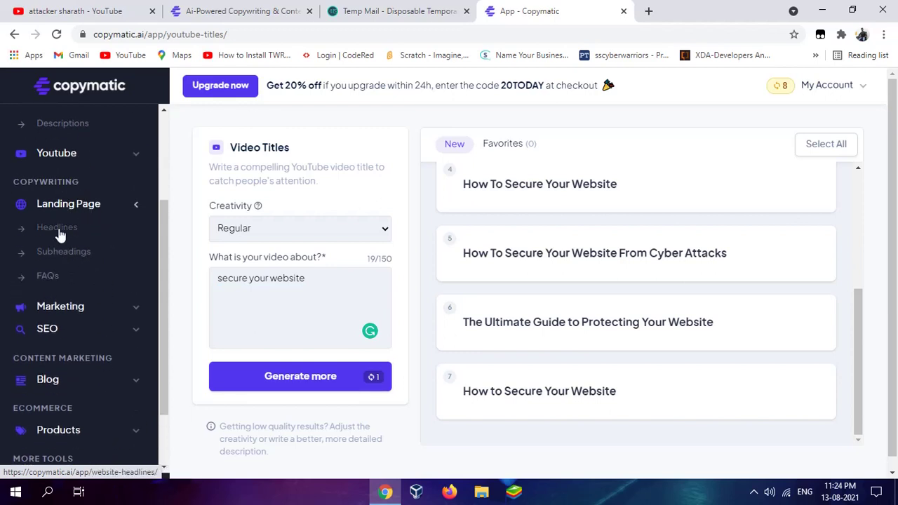
scroll(59, 280, "down", 1)
left_click(75, 240)
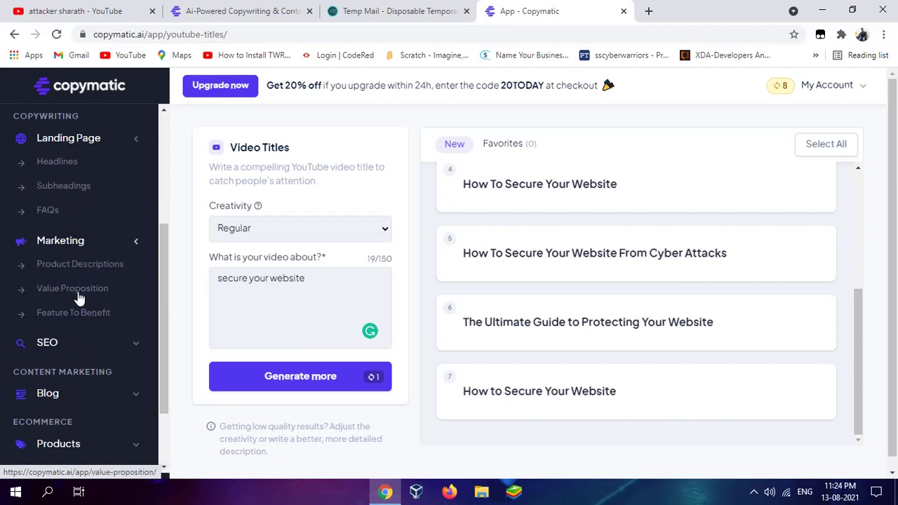
left_click(79, 263)
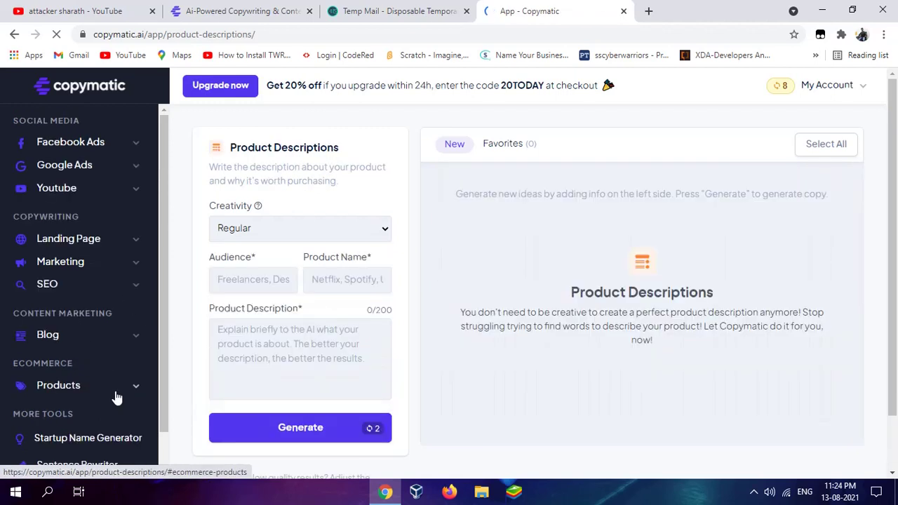
Step: Fill in the audience, product name and 'shirt is good' description, then generate descriptions
double_click(353, 263)
left_click(269, 274)
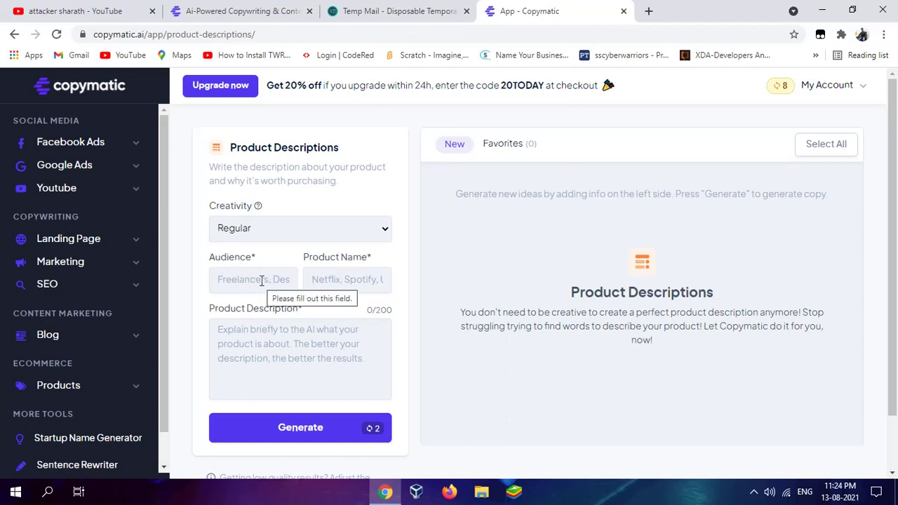
type("p")
key("BackSpace")
type("people")
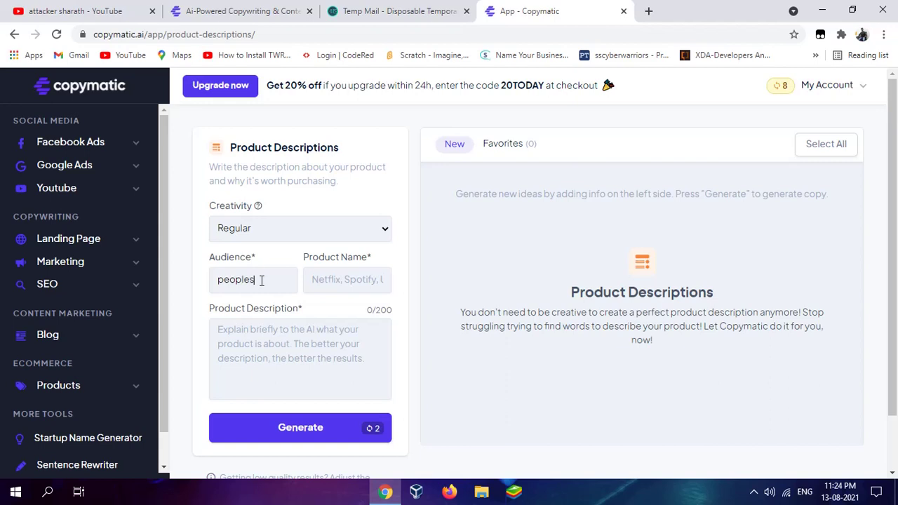
type("shirt")
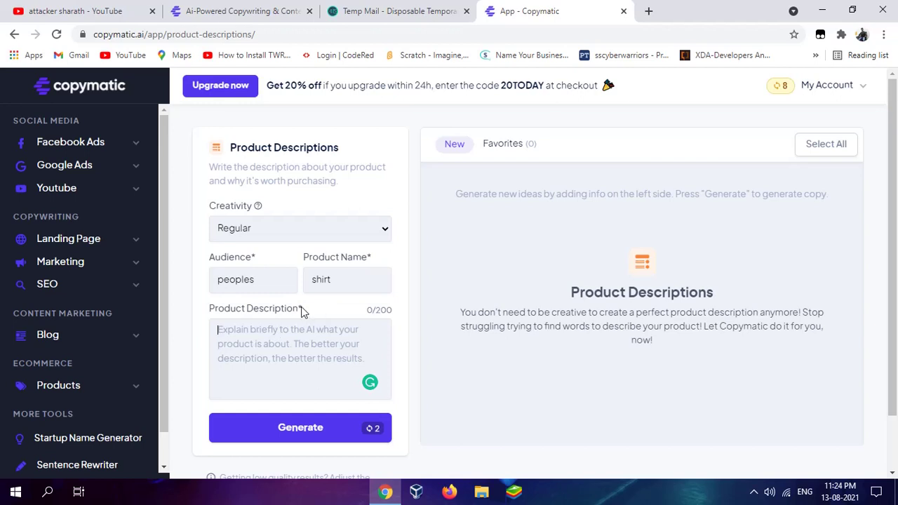
type("shirt is")
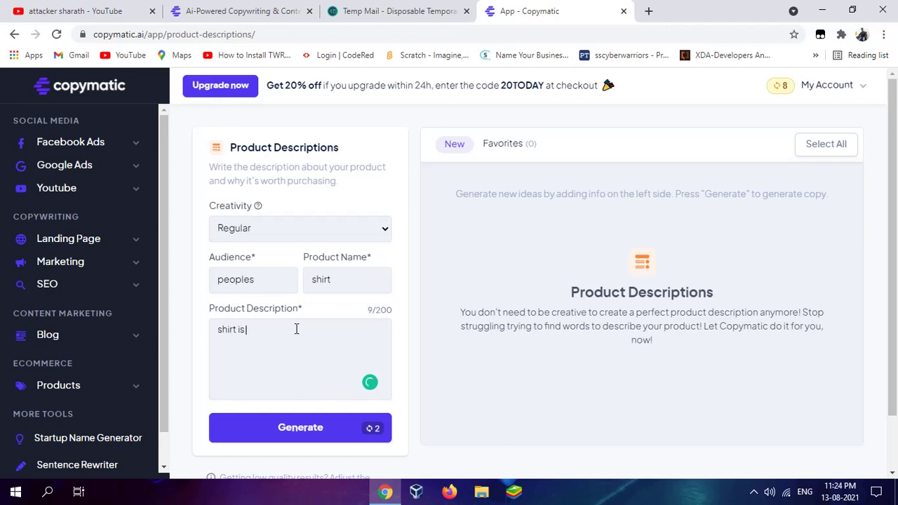
type(" good")
left_click(293, 427)
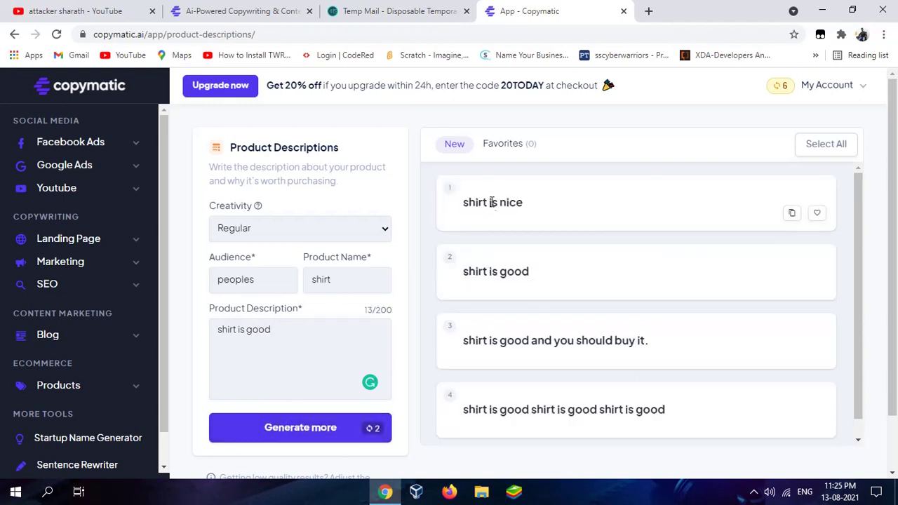
Step: Review the four generated shirt descriptions and close the Copymatic app tab
left_click_drag(475, 204, 517, 245)
left_click_drag(482, 272, 507, 272)
left_click_drag(469, 341, 642, 343)
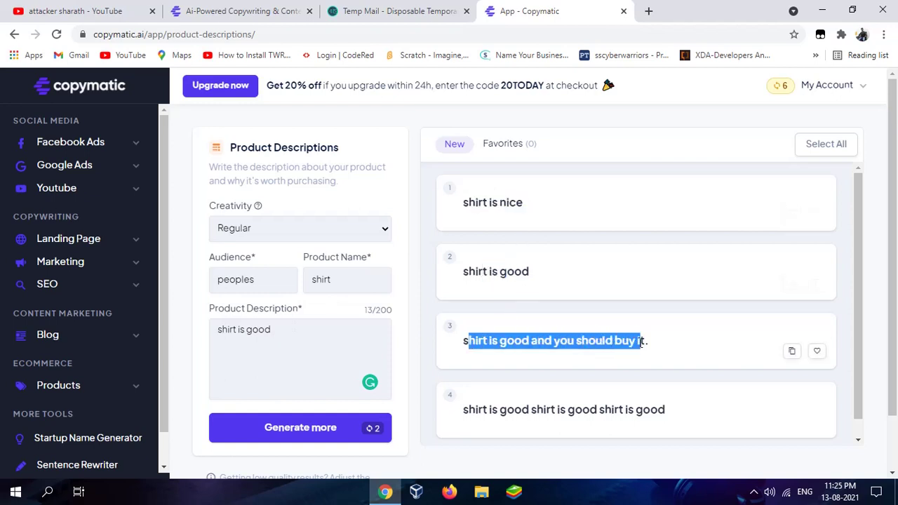
scroll(502, 323, "down", 2)
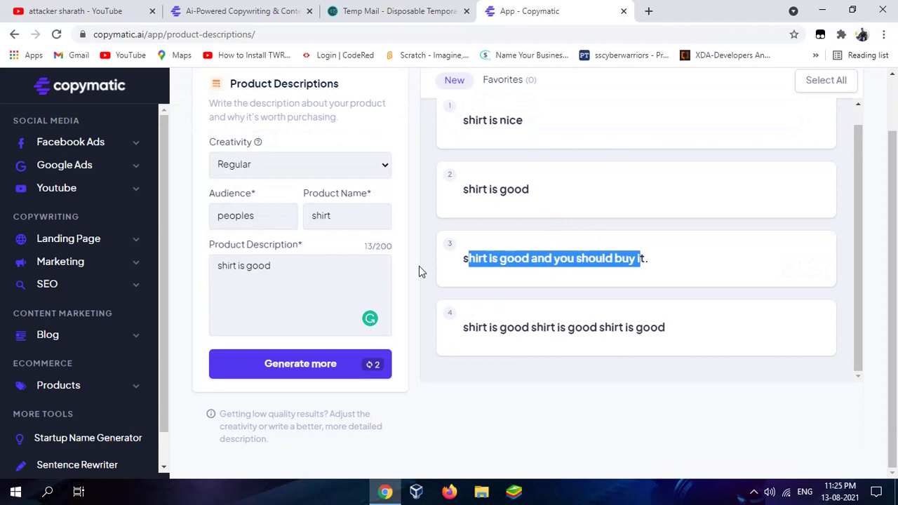
scroll(419, 267, "up", 1)
left_click_drag(220, 167, 398, 236)
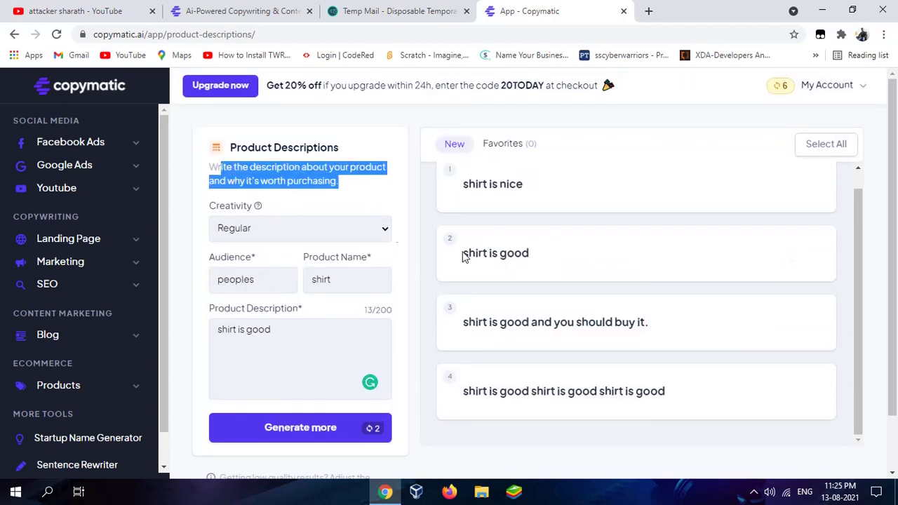
scroll(569, 311, "down", 2)
scroll(595, 204, "up", 3)
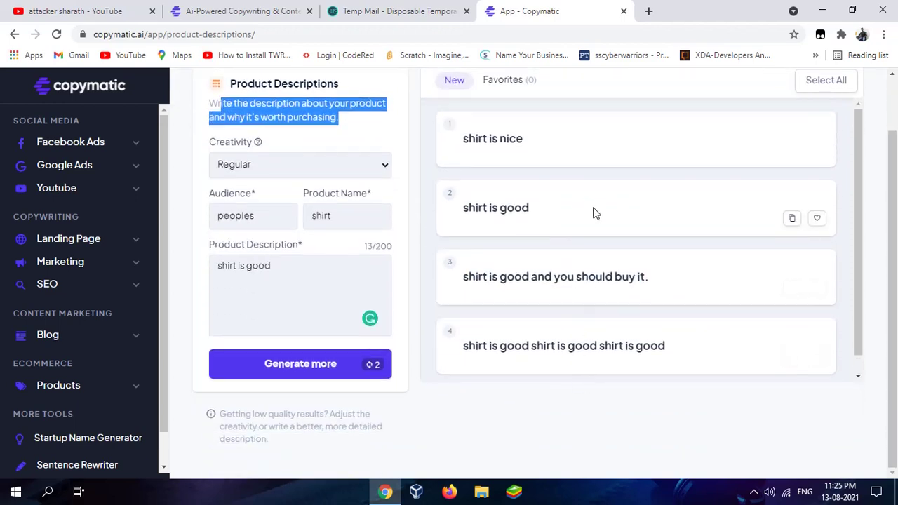
left_click(303, 371)
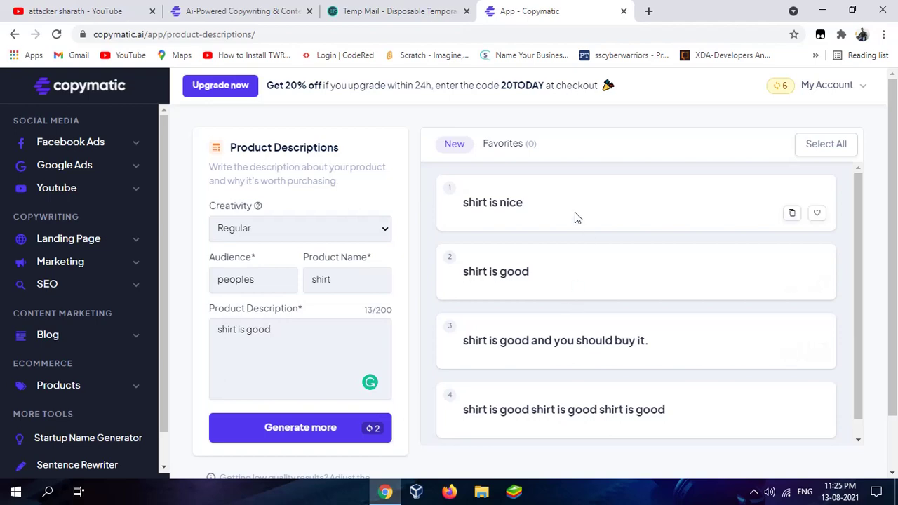
left_click(624, 11)
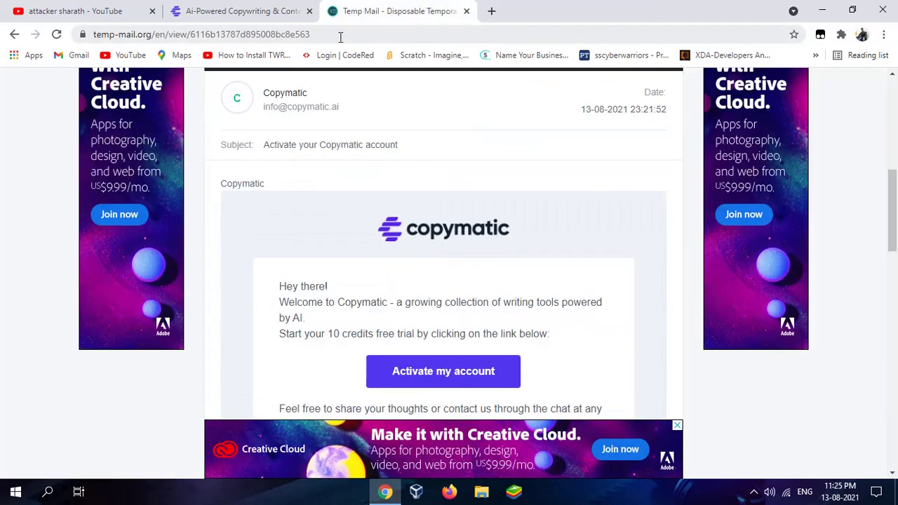
Step: Search Google for 'writerzen' from the Copymatic tab and open the 'WriterZen - Home' result
left_click(245, 9)
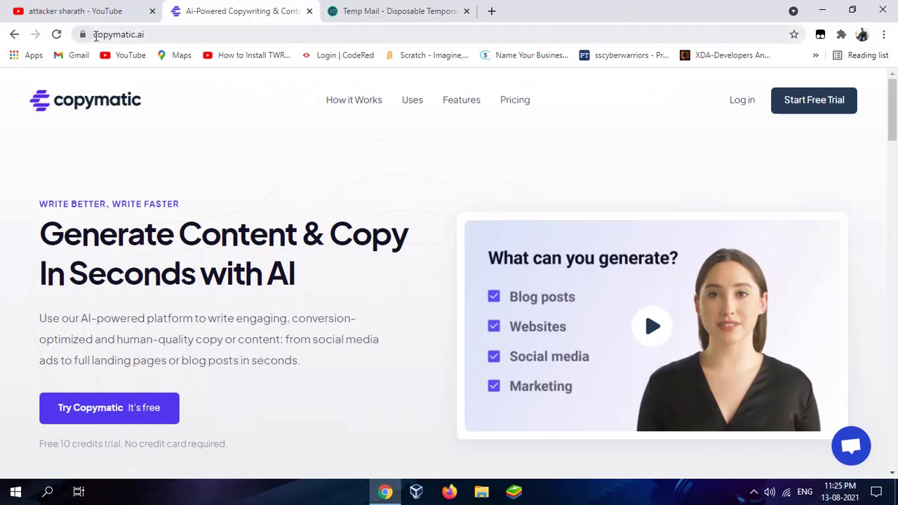
left_click(141, 35)
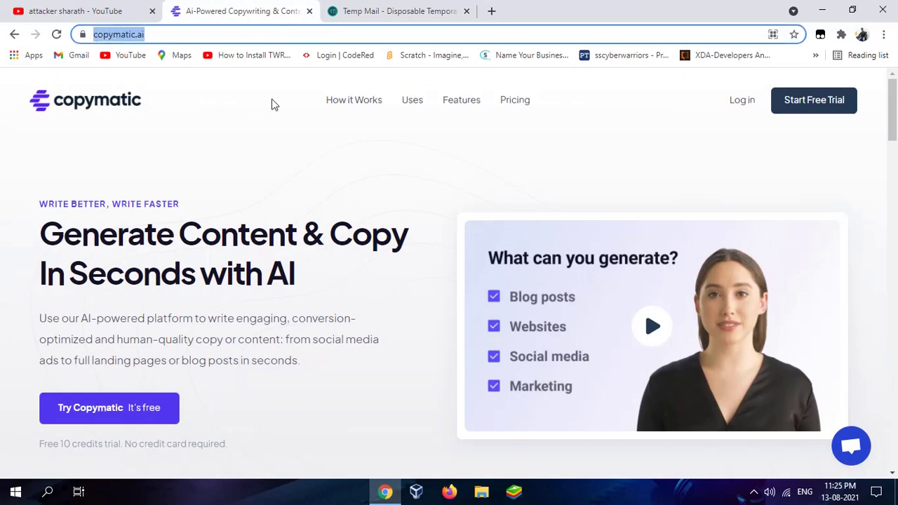
key("BackSpace")
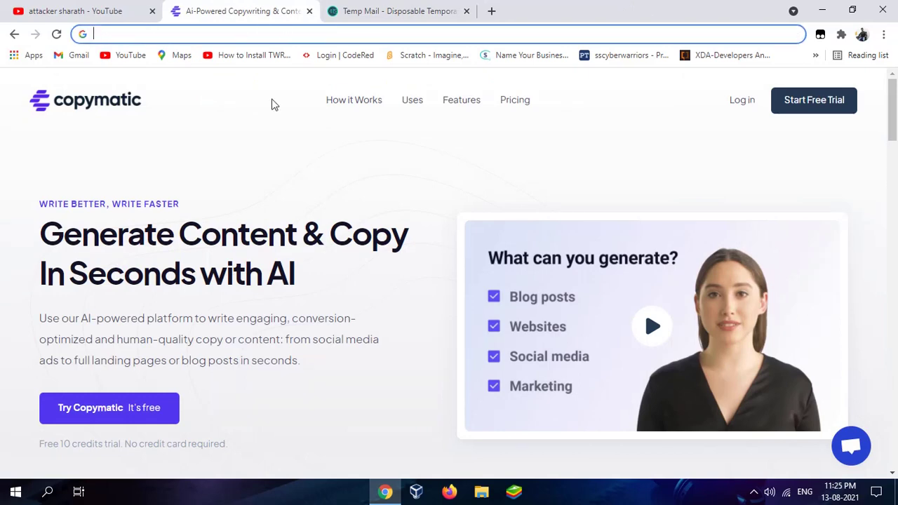
type("wr")
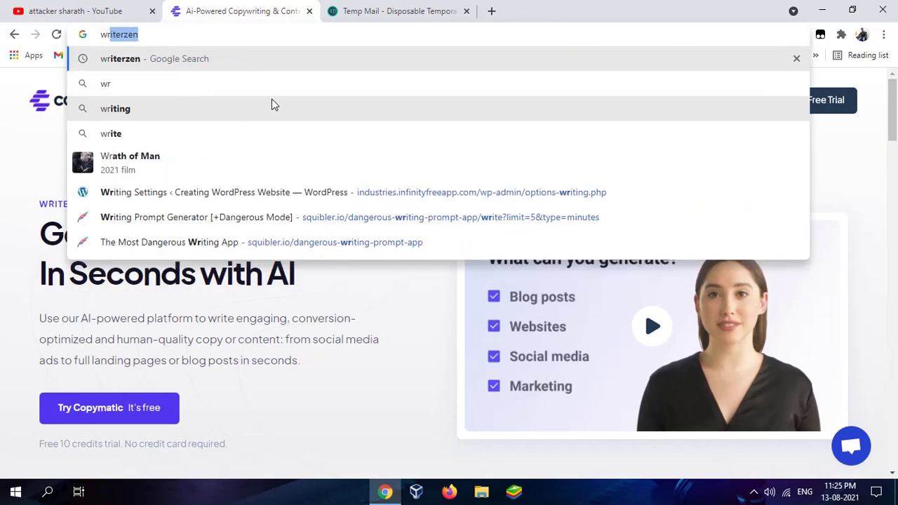
key("Return")
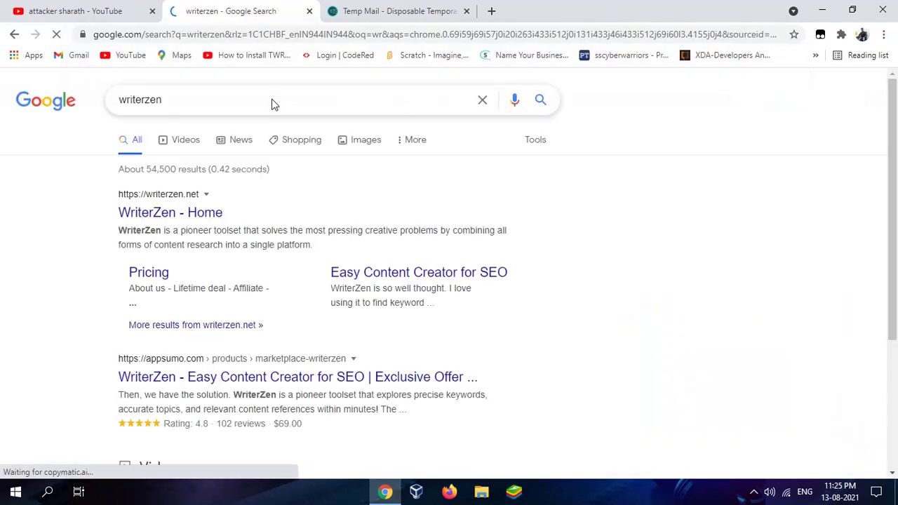
left_click(187, 217)
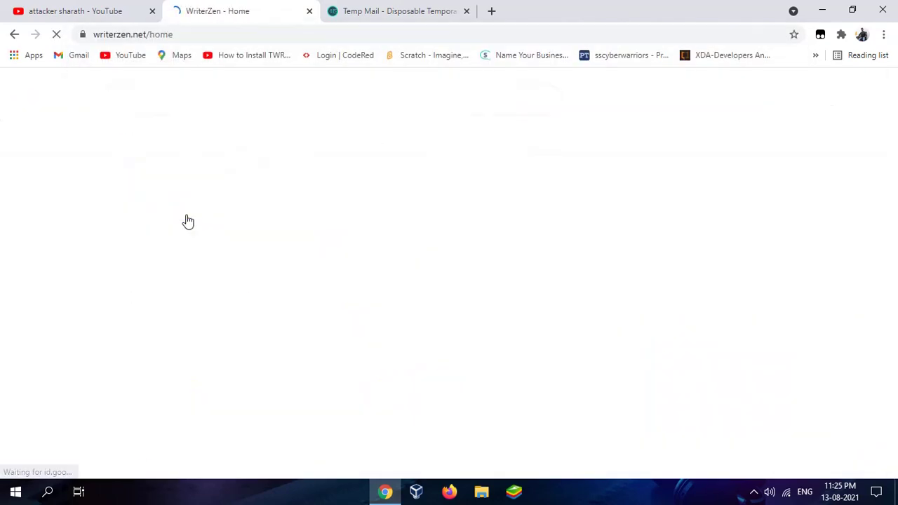
Step: Accept WriterZen's cookies and open the Create Account form
left_click(344, 9)
scroll(228, 275, "up", 3)
left_click(246, 247)
key("ctrl+shift+Tab")
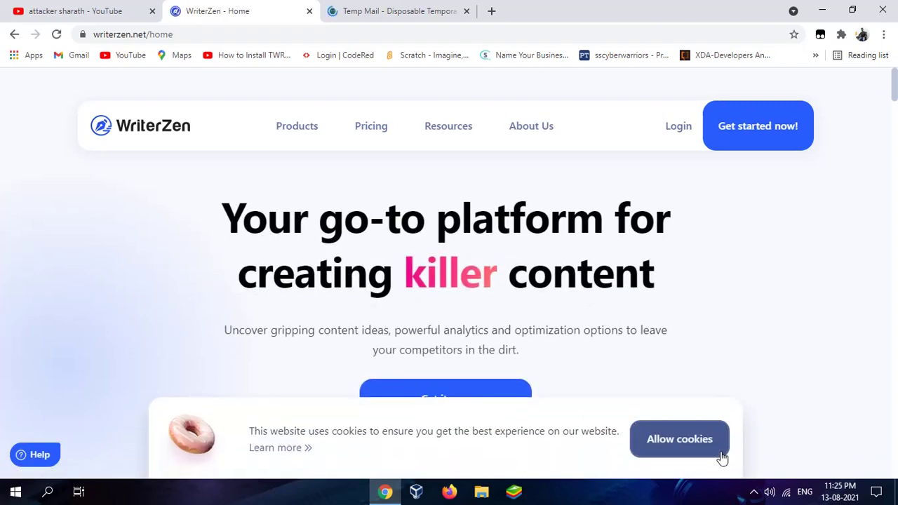
left_click(716, 453)
scroll(361, 237, "down", 3)
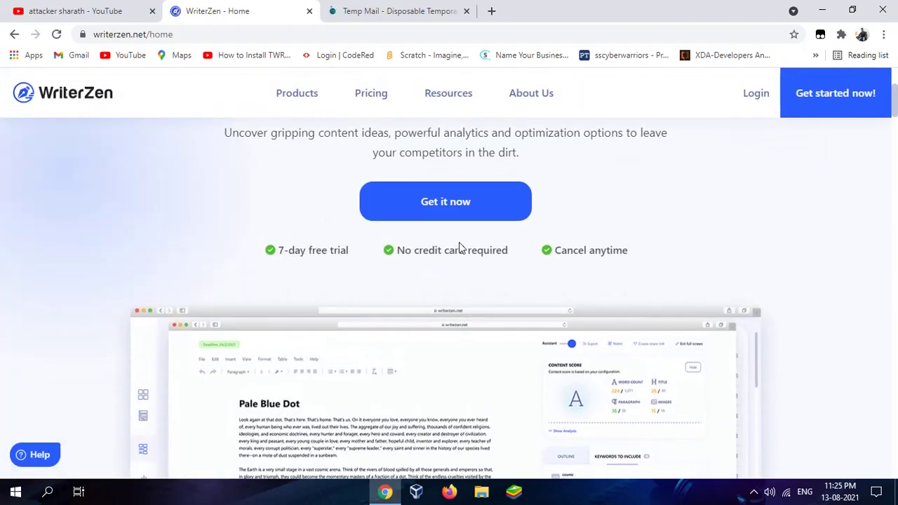
left_click(863, 92)
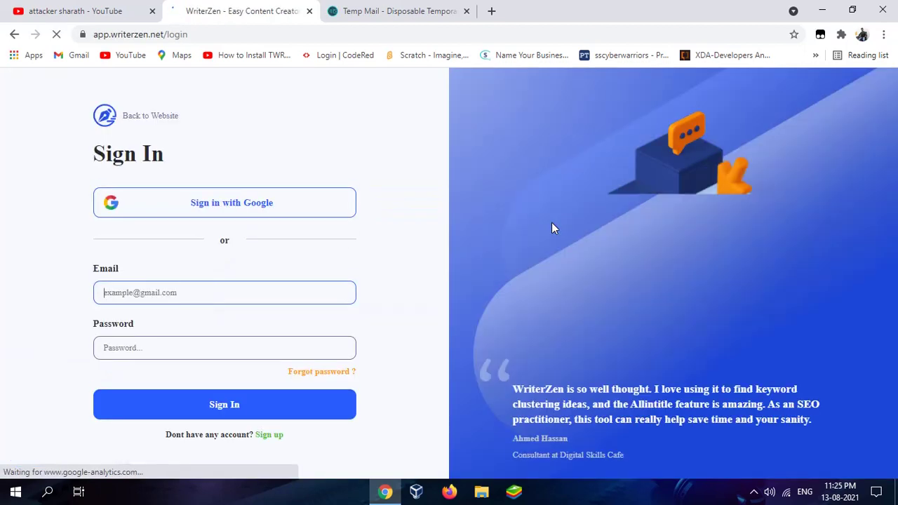
left_click(273, 438)
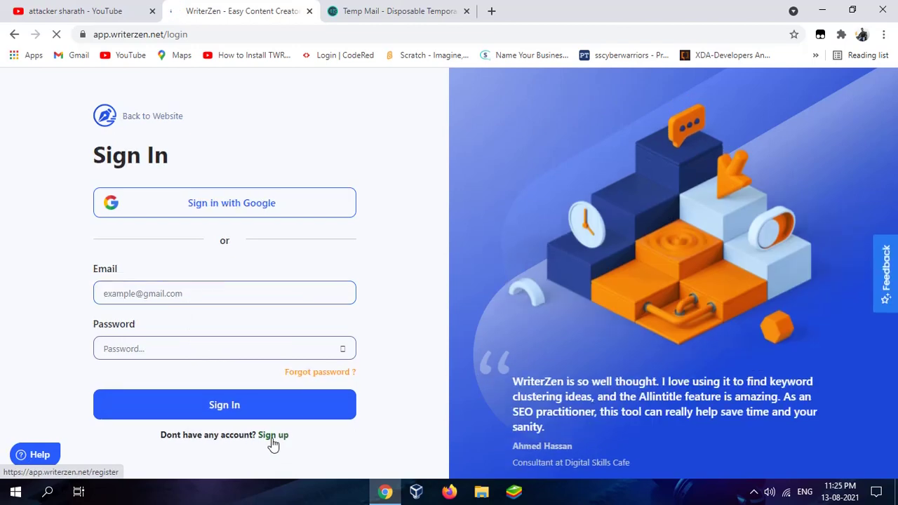
Step: Copy the Temp Mail address and paste it into the sign-up form's email field
left_click(406, 12)
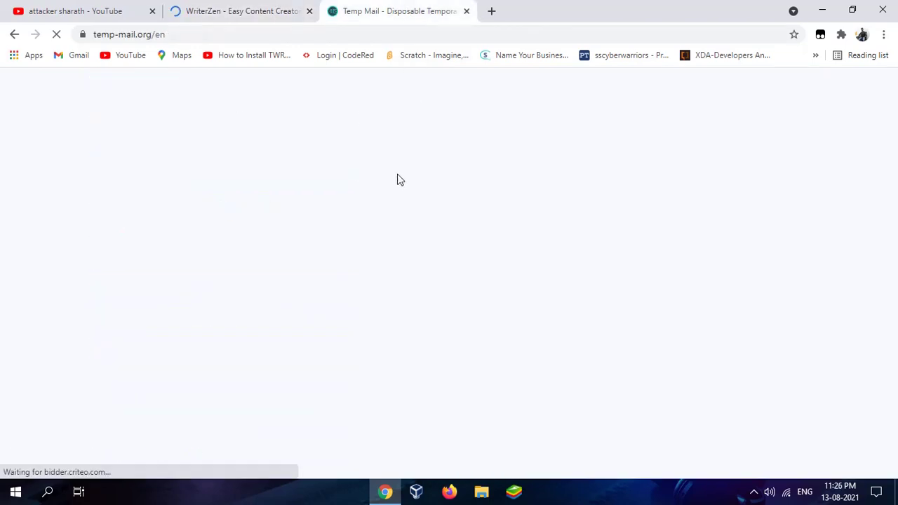
left_click(579, 204)
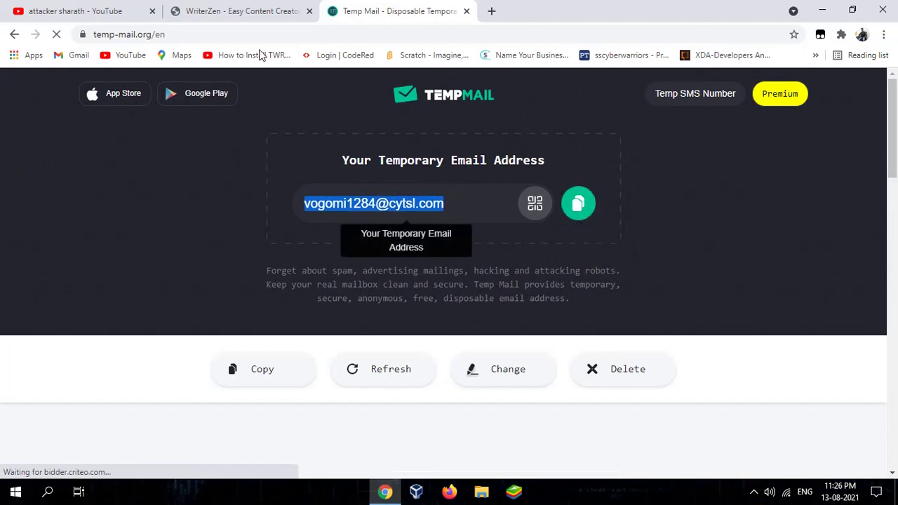
left_click(239, 11)
left_click(156, 265)
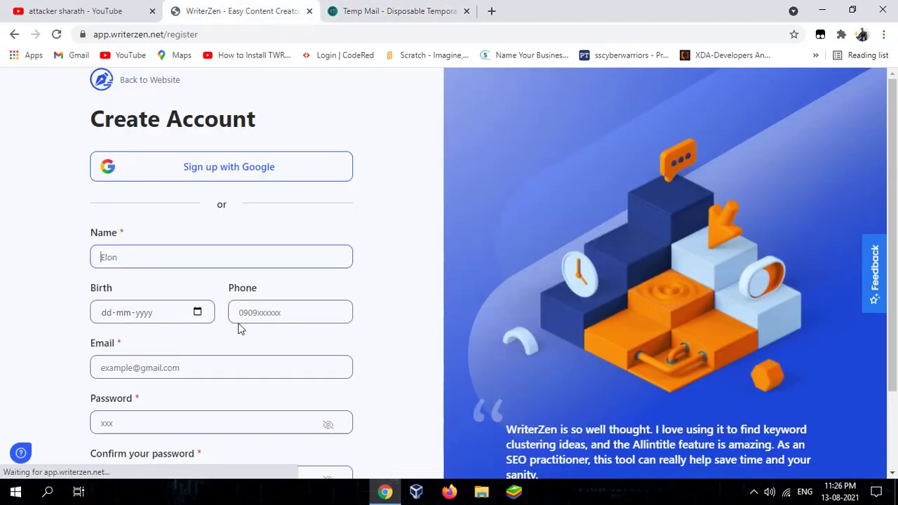
left_click(198, 361)
key("ctrl+v")
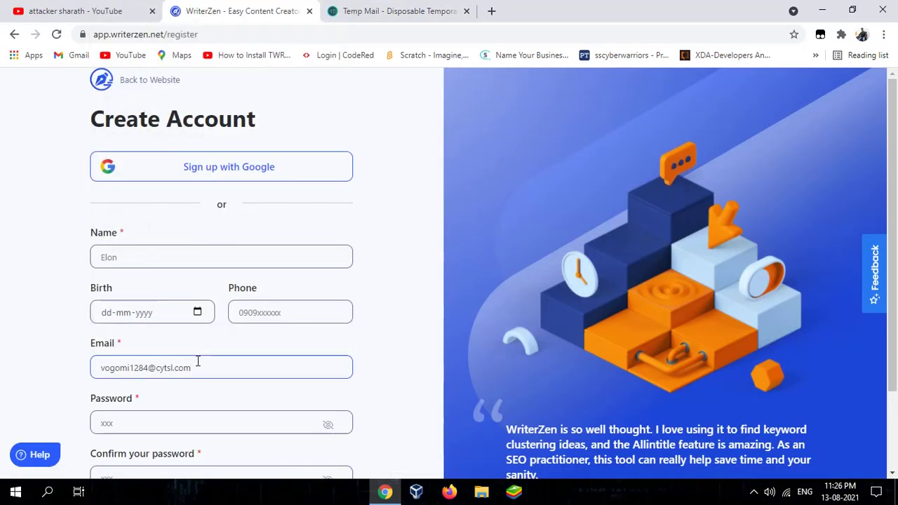
Step: Enter the name, phone number and account password, then submit the registration form
left_click(141, 255)
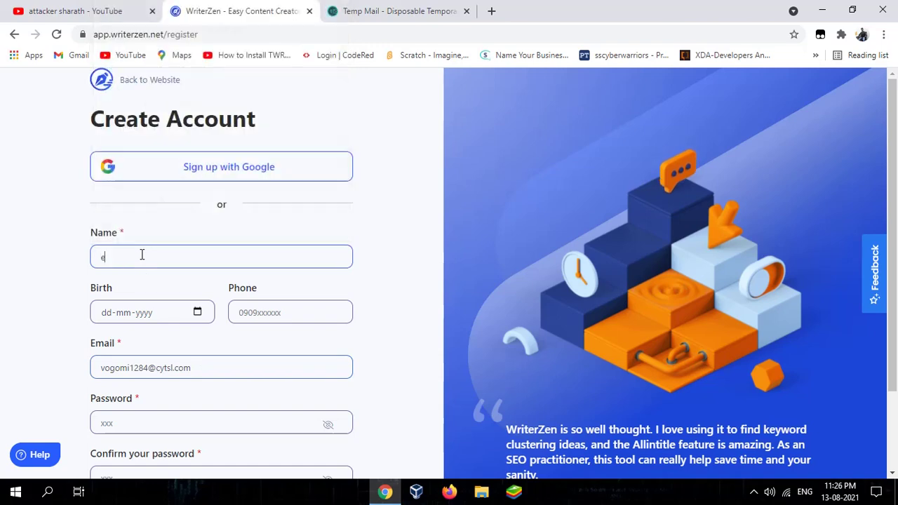
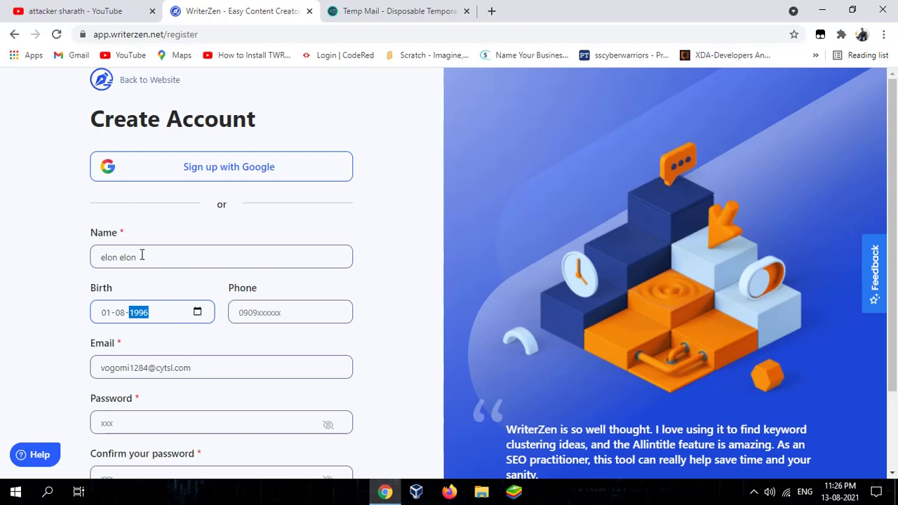
key("Tab")
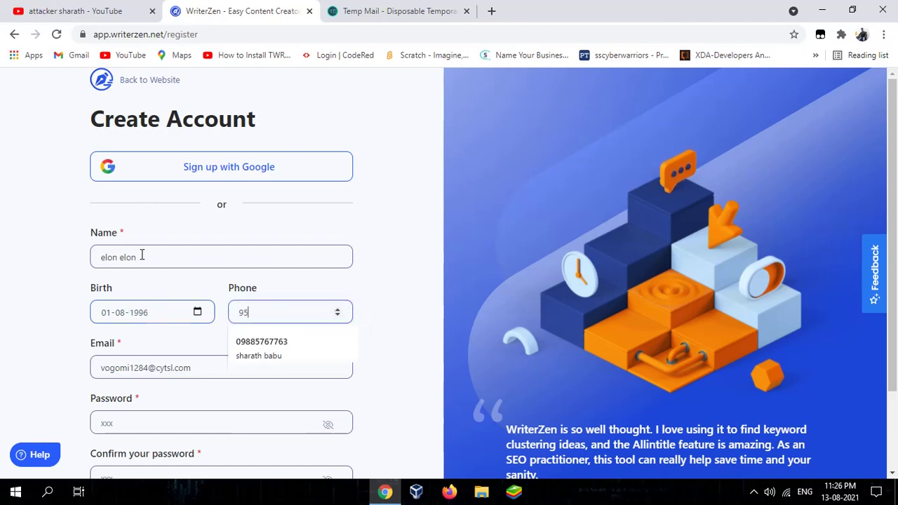
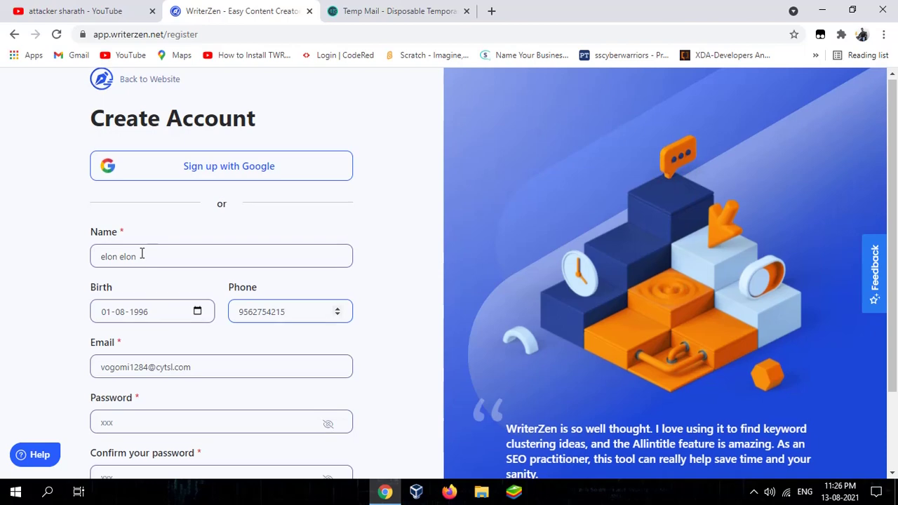
scroll(161, 267, "down", 2)
left_click(189, 327)
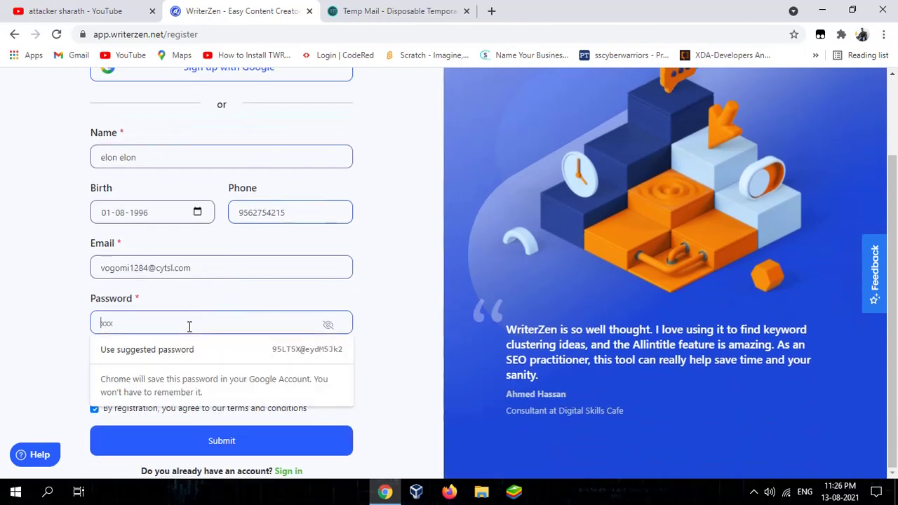
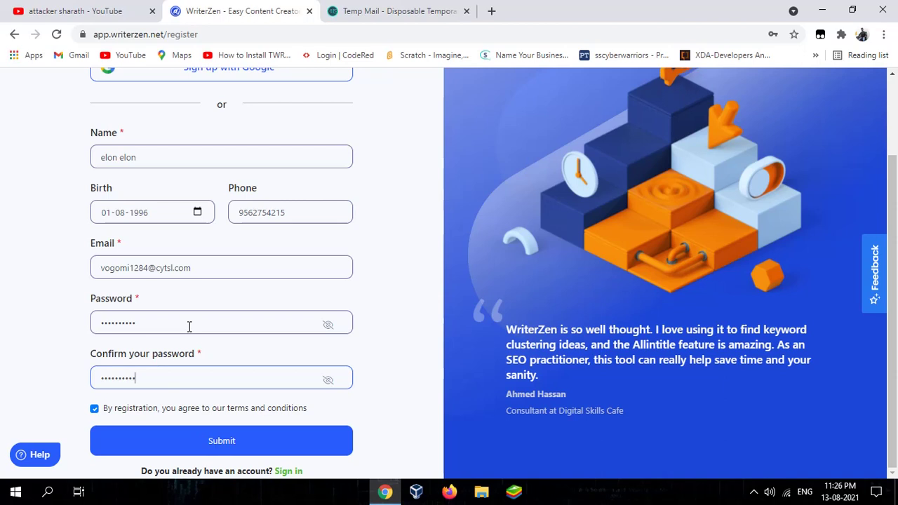
key("Return")
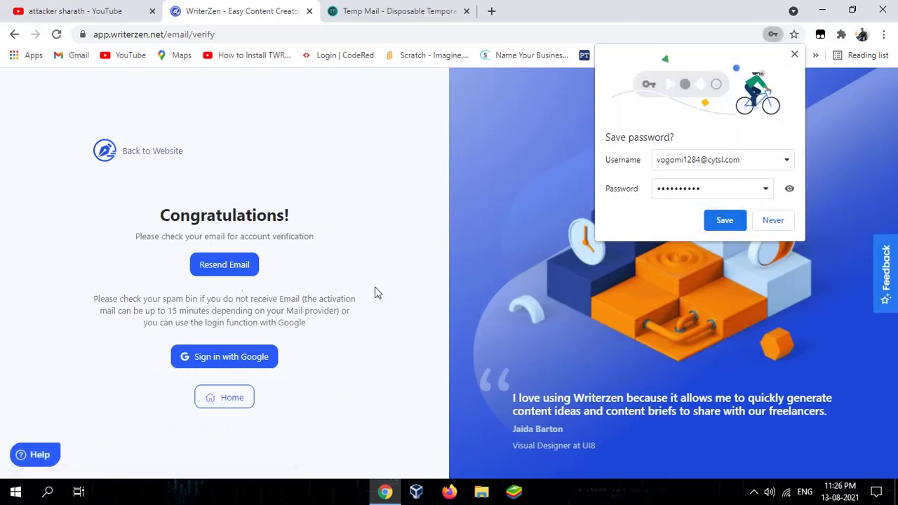
Step: Decline saving the password and refresh the Temp Mail inbox for the activation email
left_click(782, 219)
left_click(393, 9)
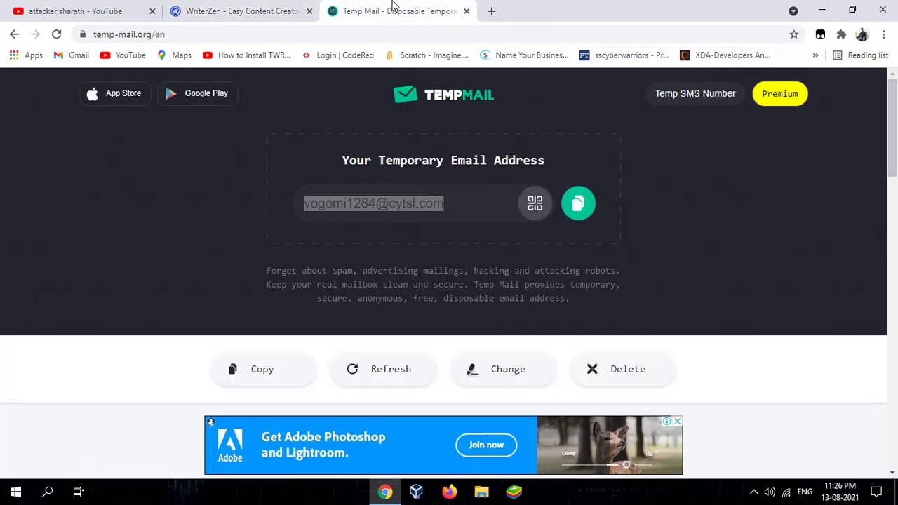
scroll(367, 235, "down", 5)
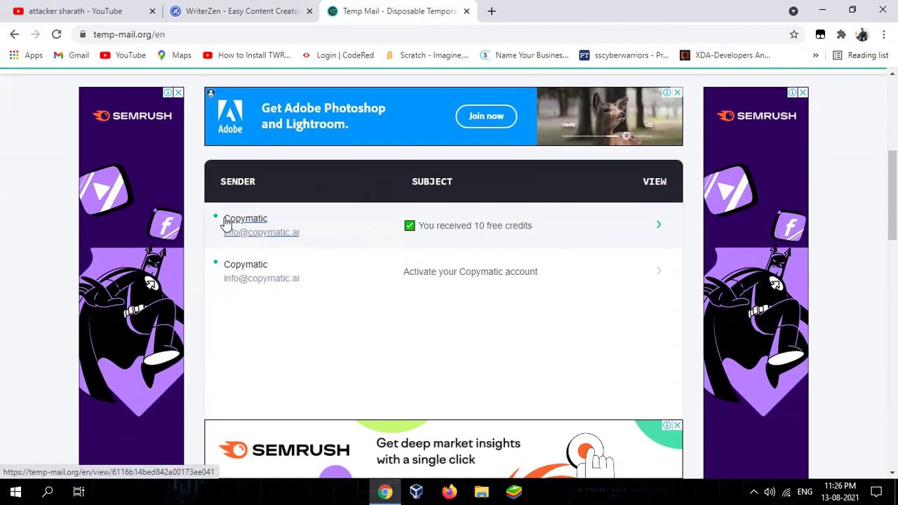
scroll(351, 200, "up", 2)
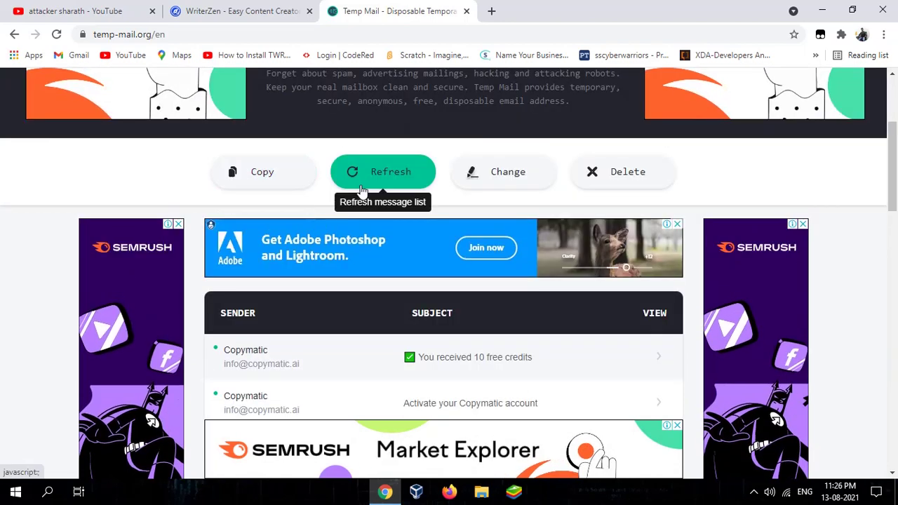
left_click(368, 176)
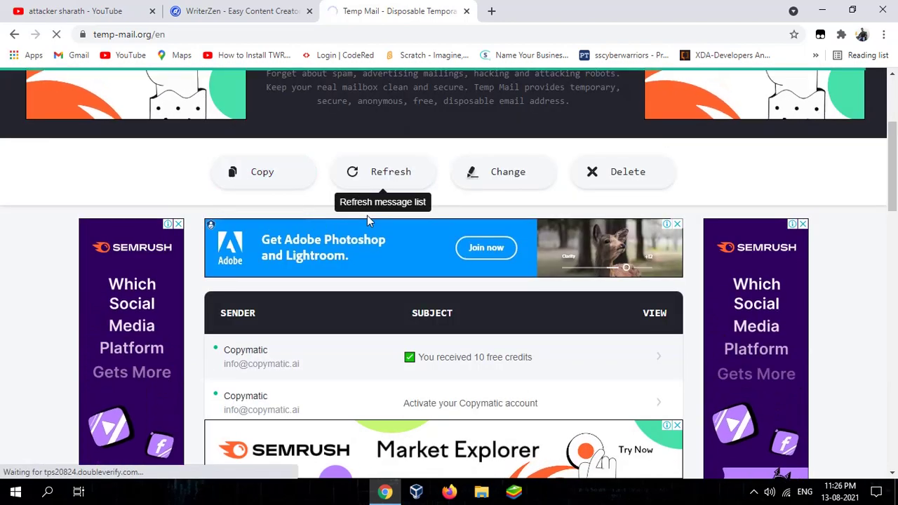
scroll(367, 216, "down", 2)
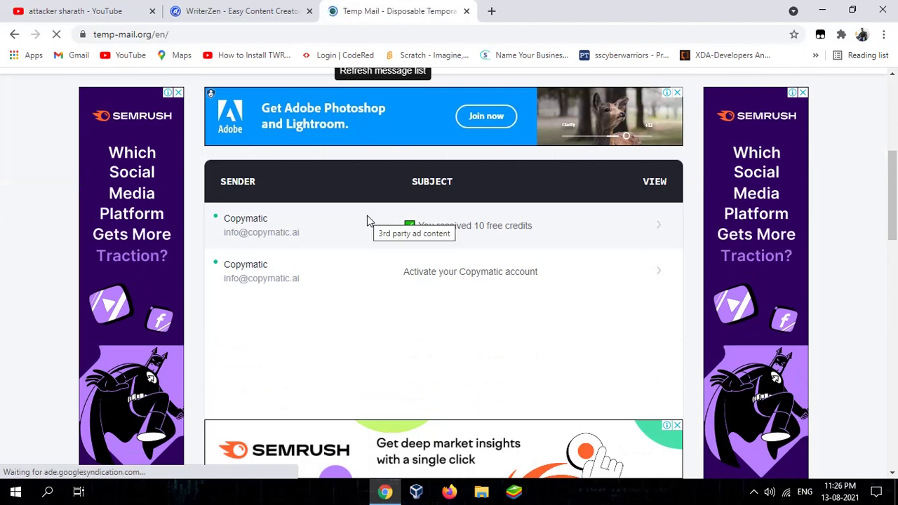
scroll(369, 221, "down", 2)
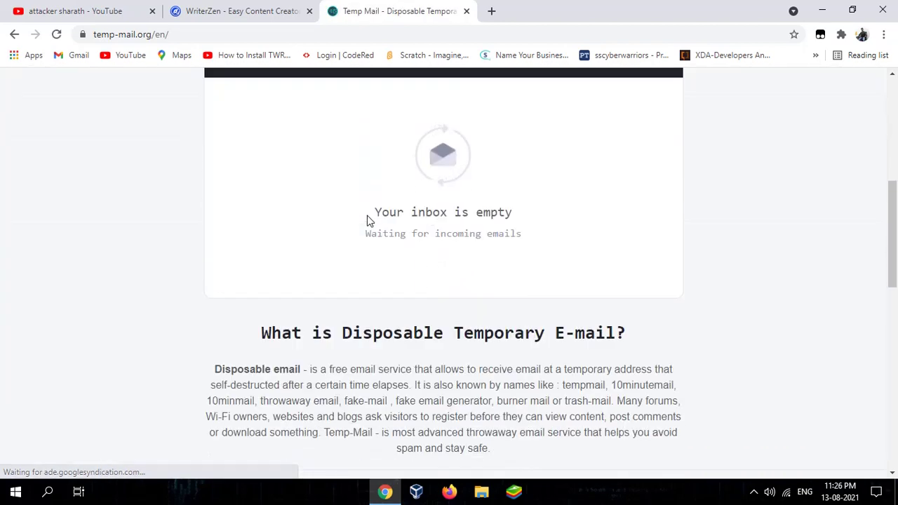
left_click(246, 11)
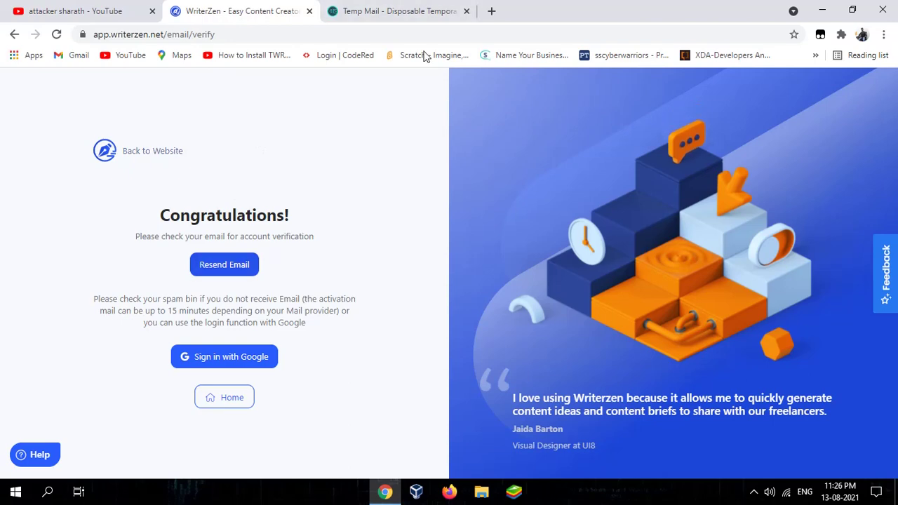
left_click(372, 10)
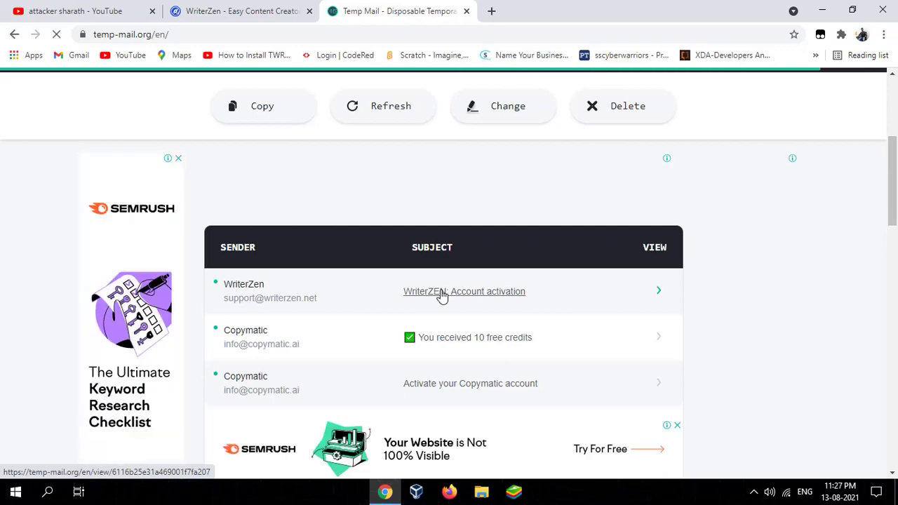
scroll(477, 250, "up", 3)
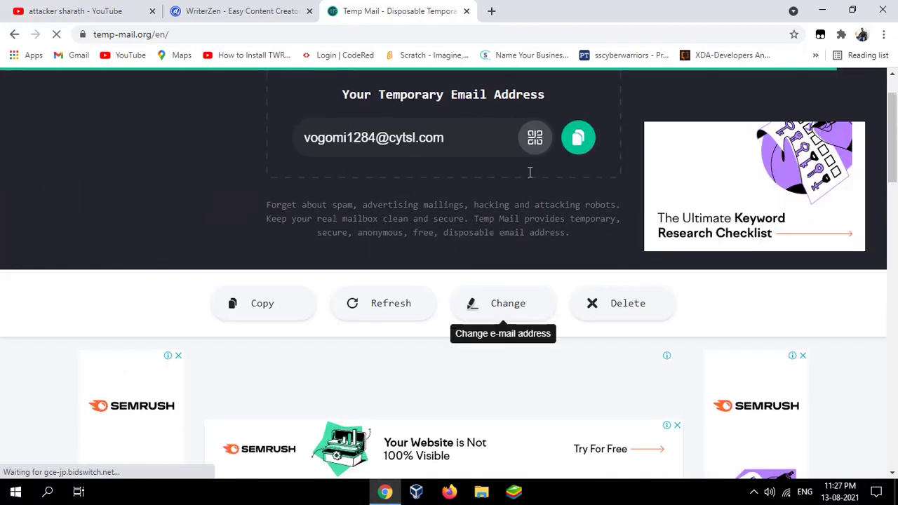
scroll(445, 311, "down", 5)
Step: Open the 'WriterZen: Account activation' email and follow its Verify Email link
left_click(445, 311)
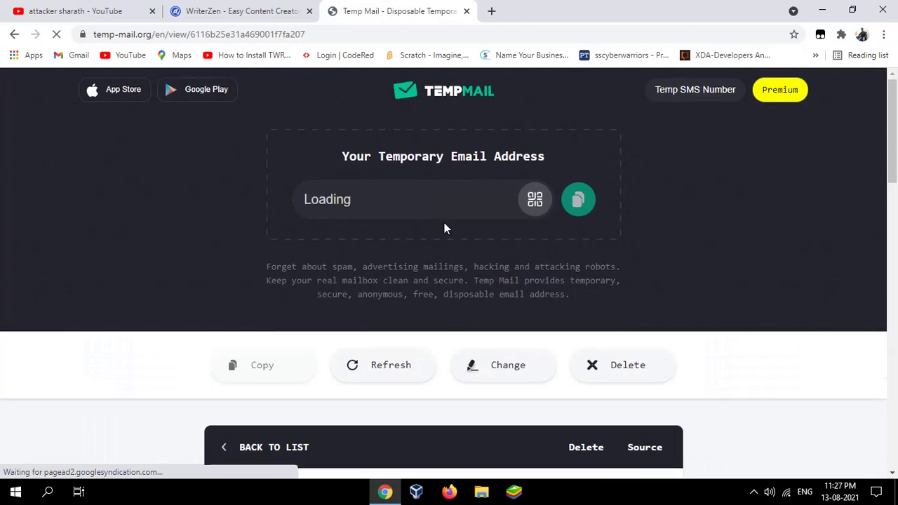
scroll(444, 228, "down", 2)
scroll(444, 228, "down", 5)
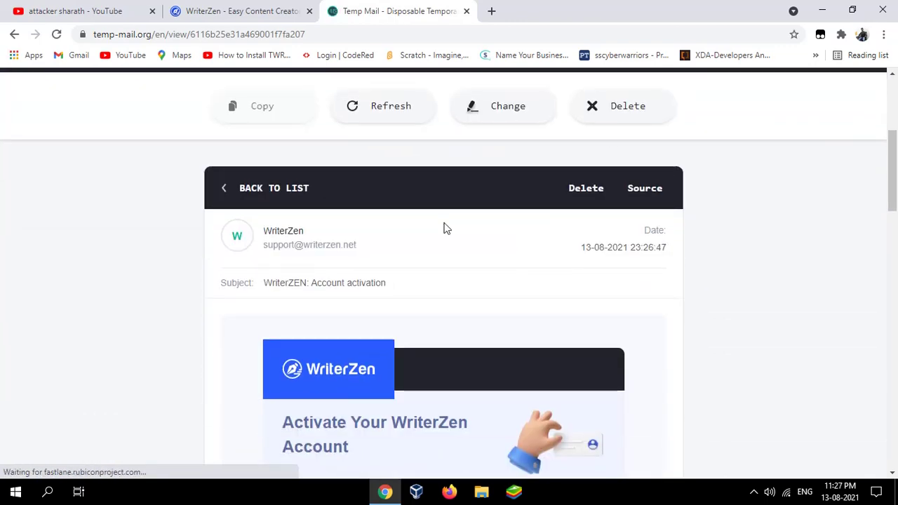
scroll(444, 228, "down", 3)
scroll(452, 256, "up", 1)
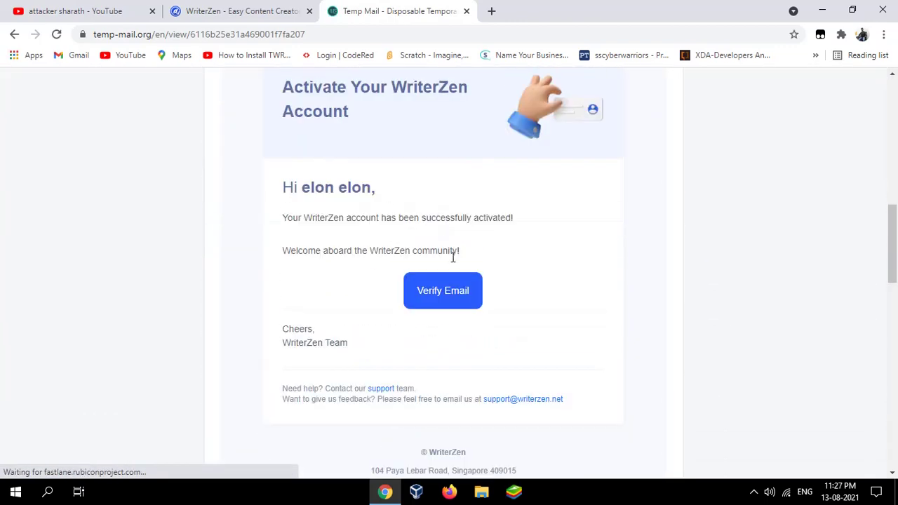
right_click(448, 295)
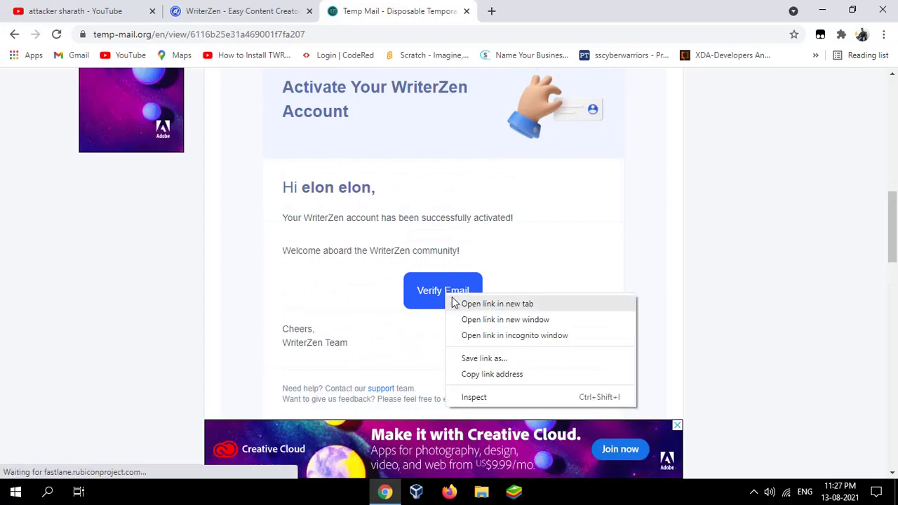
key("Escape")
left_click(510, 7)
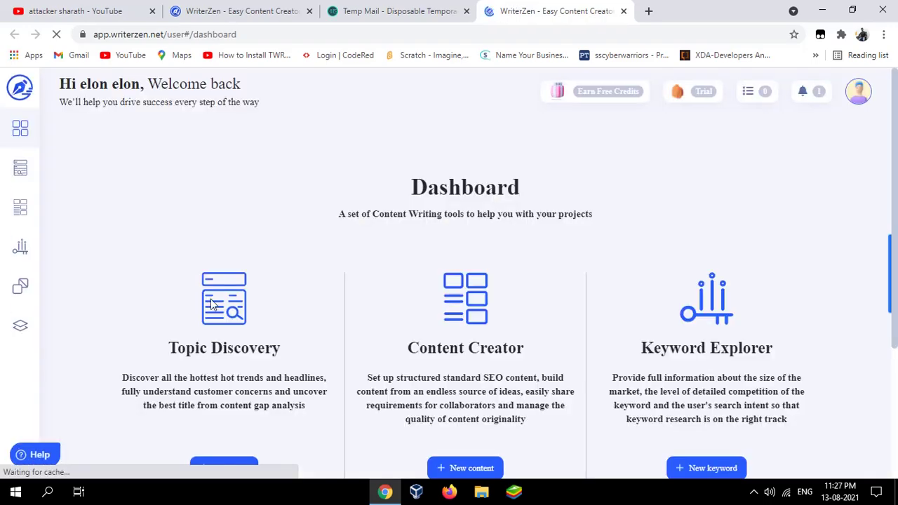
Step: Look over the dashboard's Topic Discovery and Content Creator tool cards
scroll(456, 191, "down", 2)
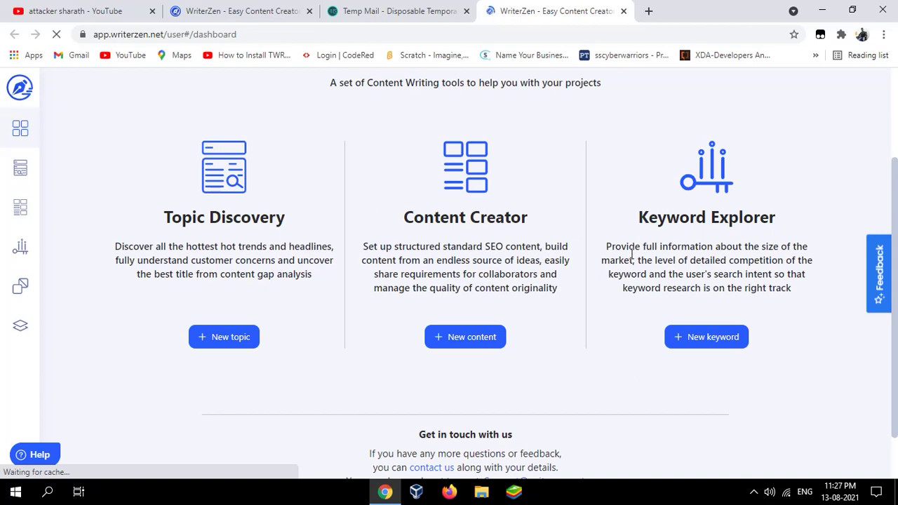
left_click_drag(196, 221, 280, 219)
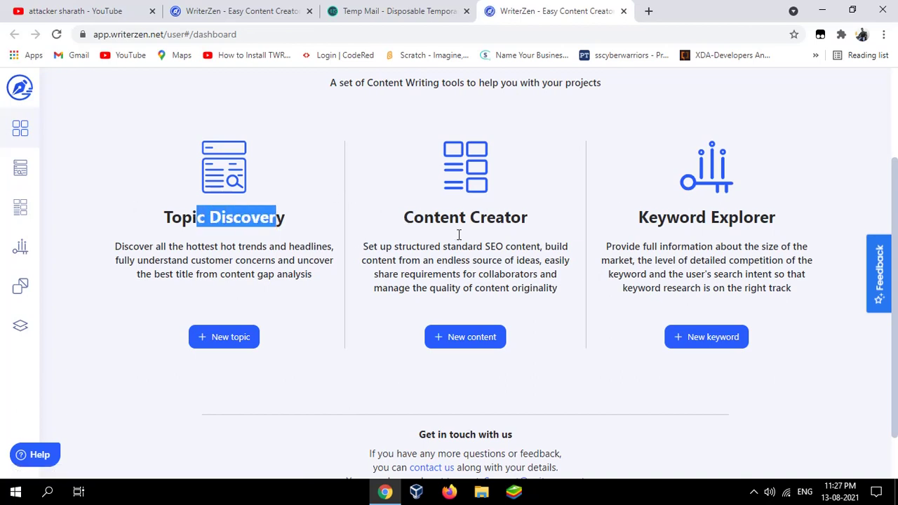
left_click_drag(458, 219, 514, 219)
left_click_drag(691, 217, 782, 216)
scroll(585, 264, "down", 1)
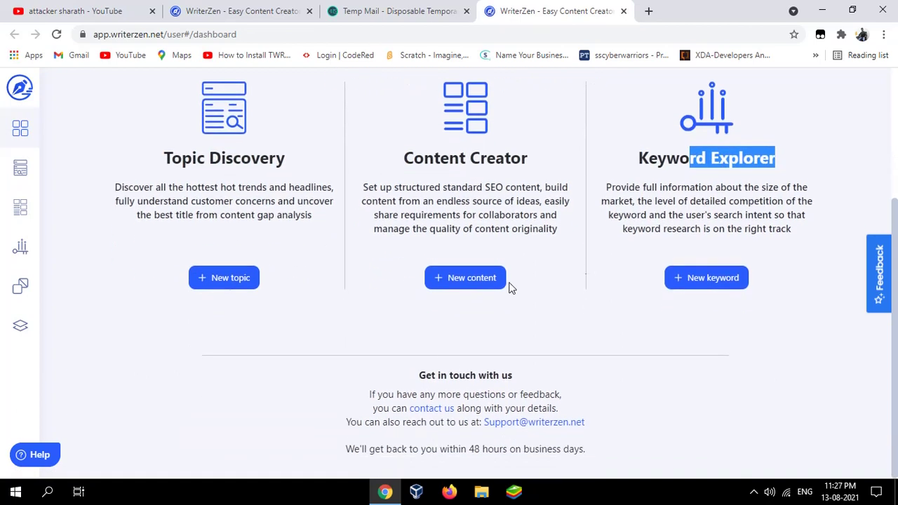
left_click(428, 248)
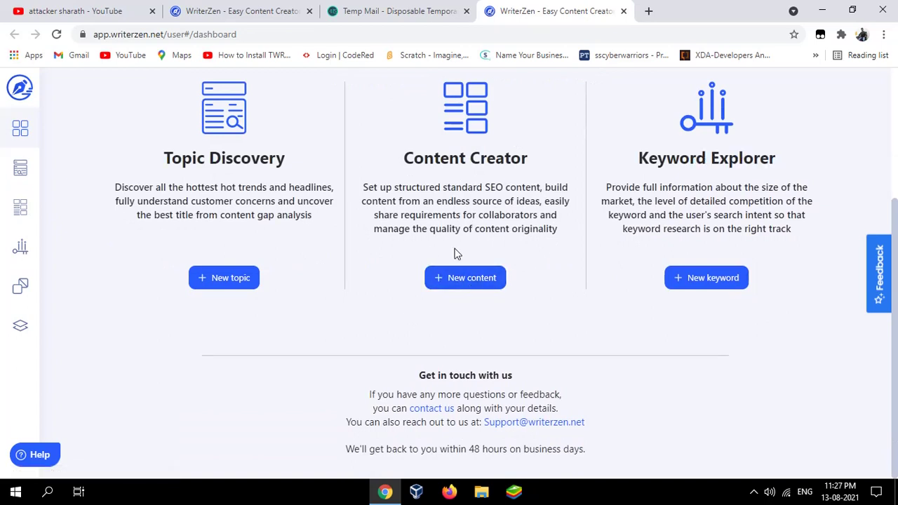
Step: Create a Content Creator project named 'seo' with India as the location
left_click(456, 278)
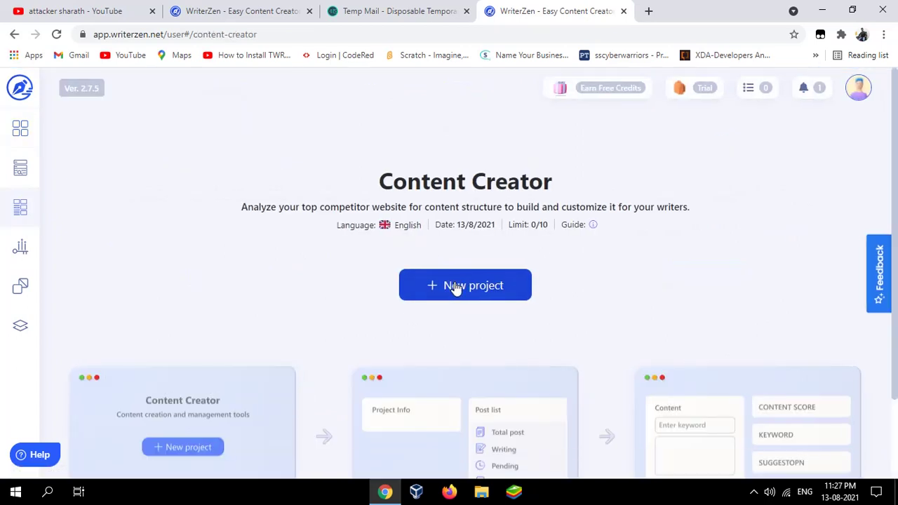
left_click(457, 285)
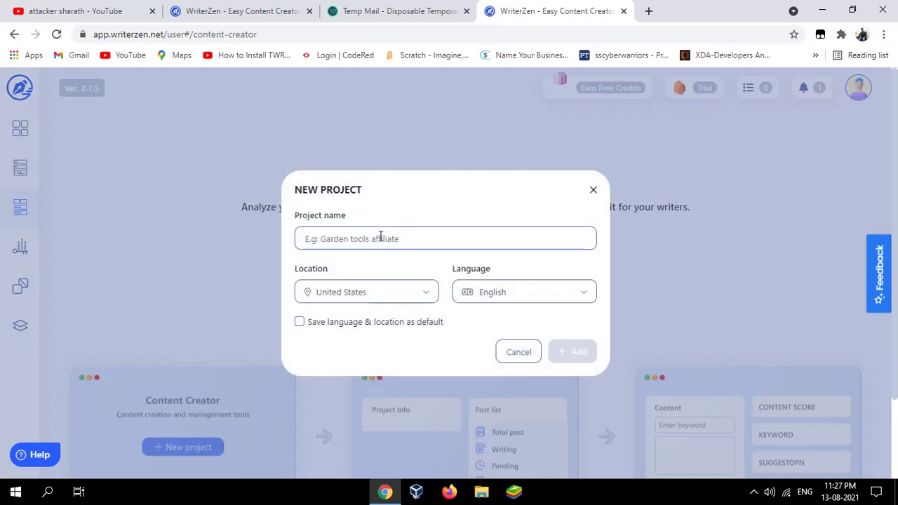
type("seo")
key("Tab")
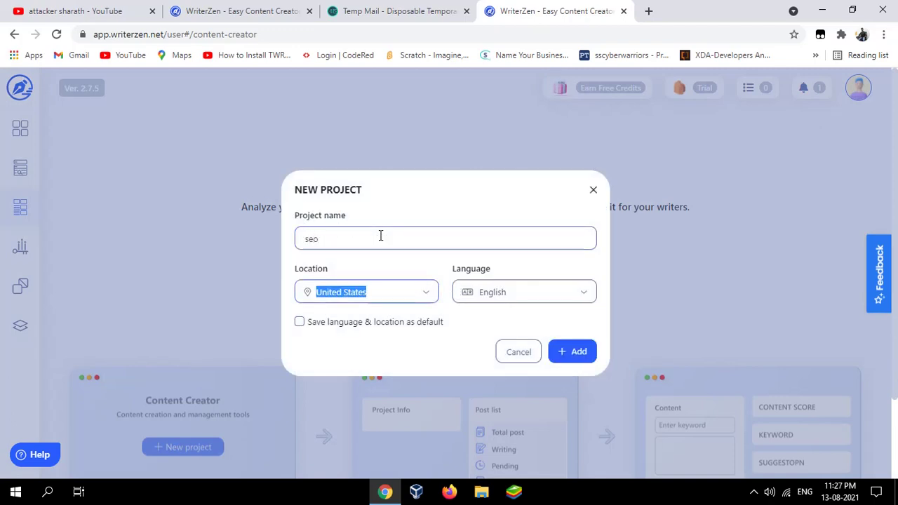
key("Tab")
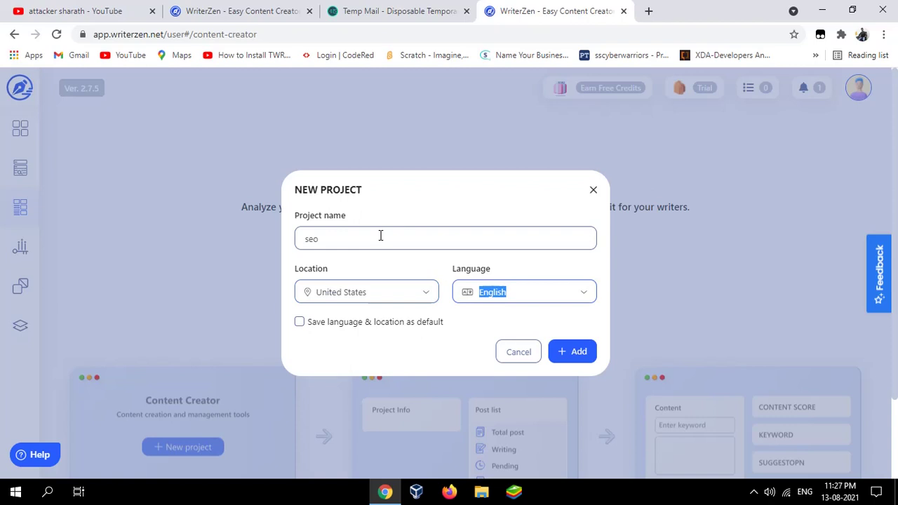
left_click(434, 292)
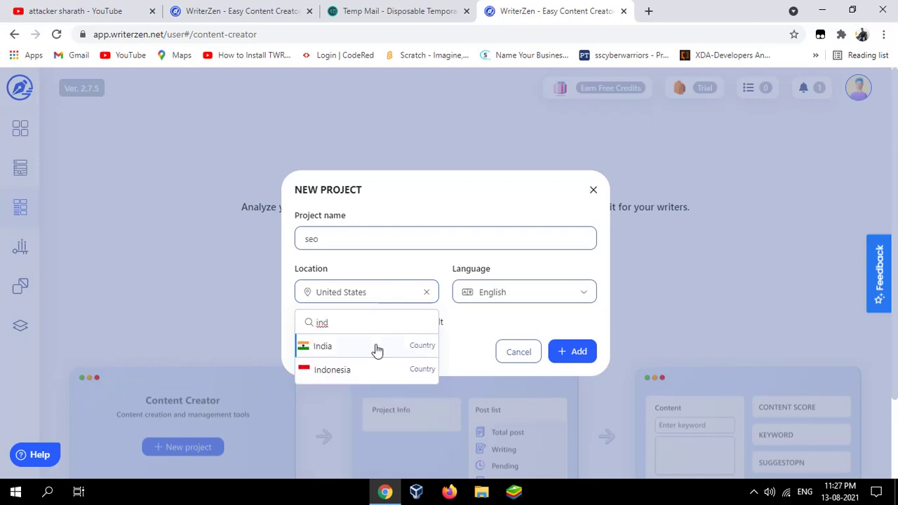
left_click(377, 346)
left_click(561, 353)
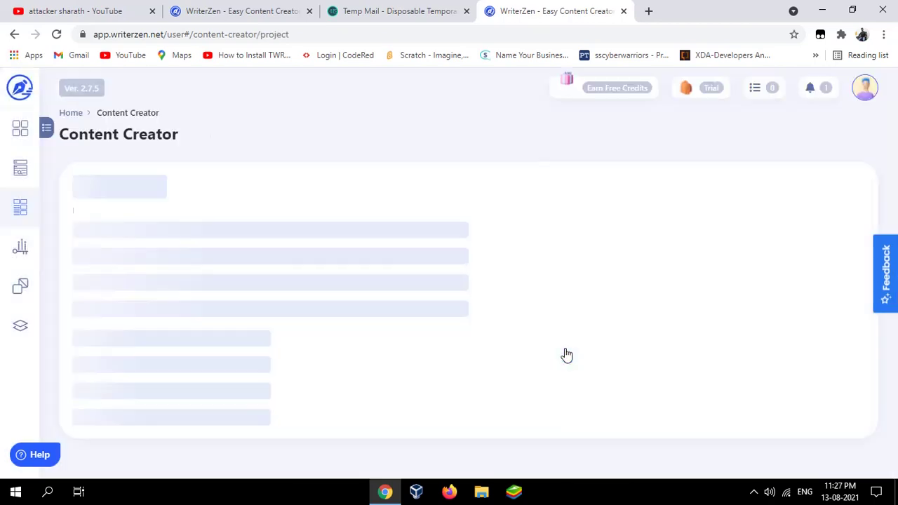
Step: Create a Content Creator report for seed keyword 'cyber security', entering the writer's name
scroll(317, 320, "down", 1)
left_click(123, 191)
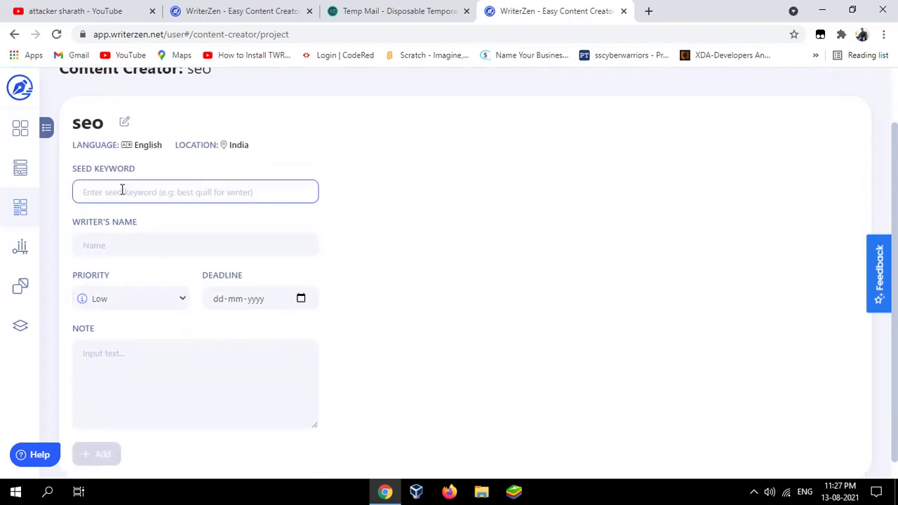
left_click_drag(79, 175, 111, 170)
left_click(121, 187)
type("cyber security")
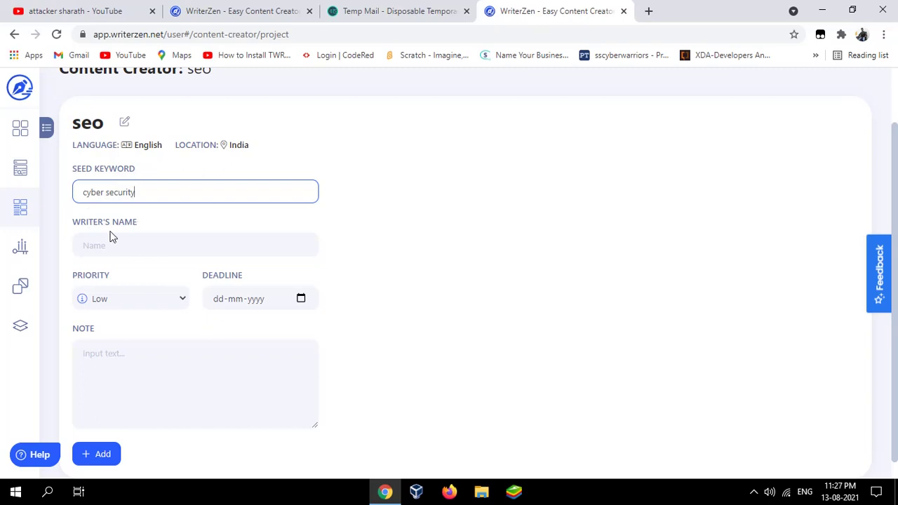
left_click(111, 238)
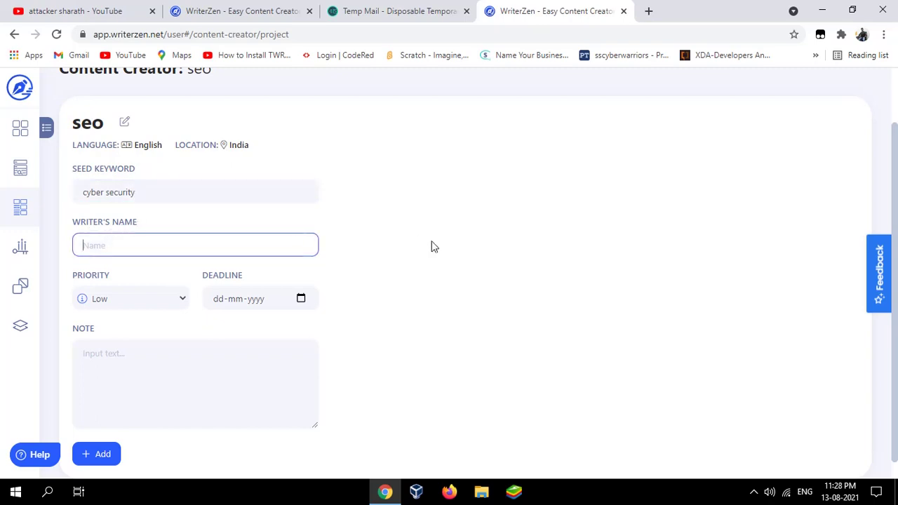
type("sharath")
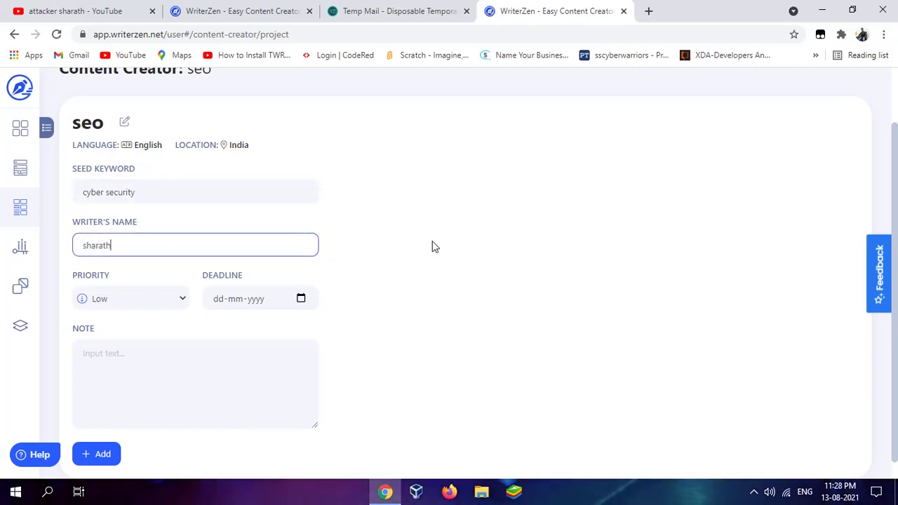
scroll(189, 363, "down", 1)
left_click(90, 439)
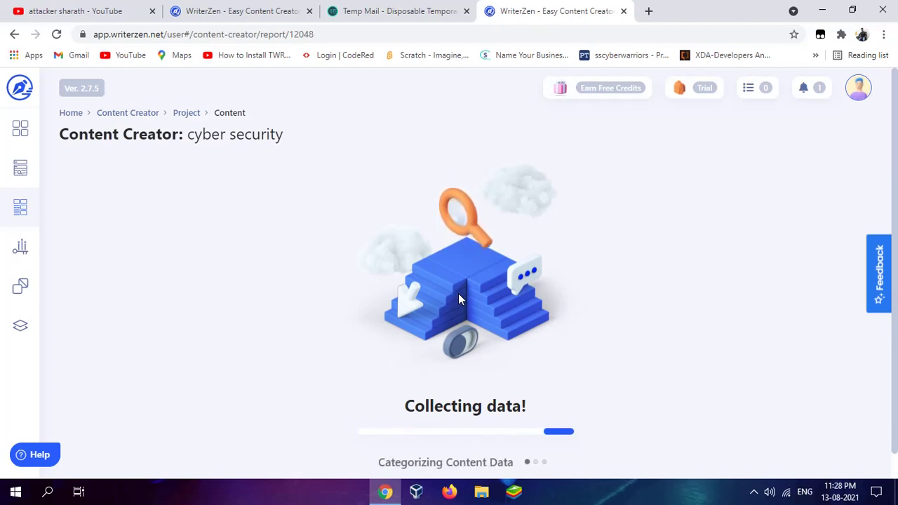
Step: Search Google for 'wordai' in a new tab and open the official WordAi website
key("ctrl+t")
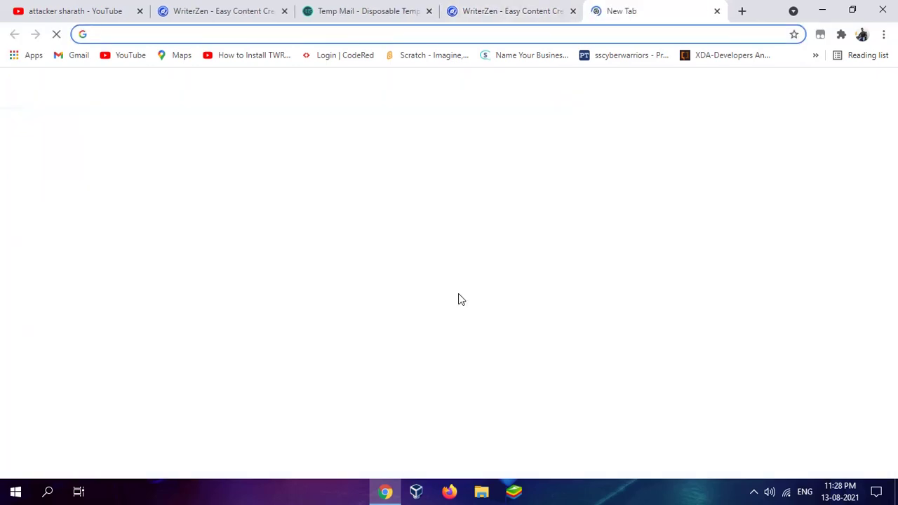
type("w")
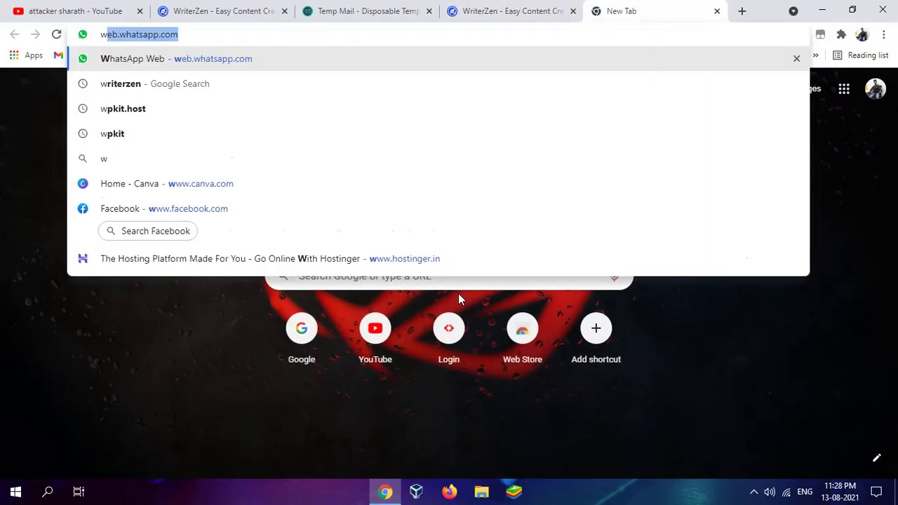
type("orda")
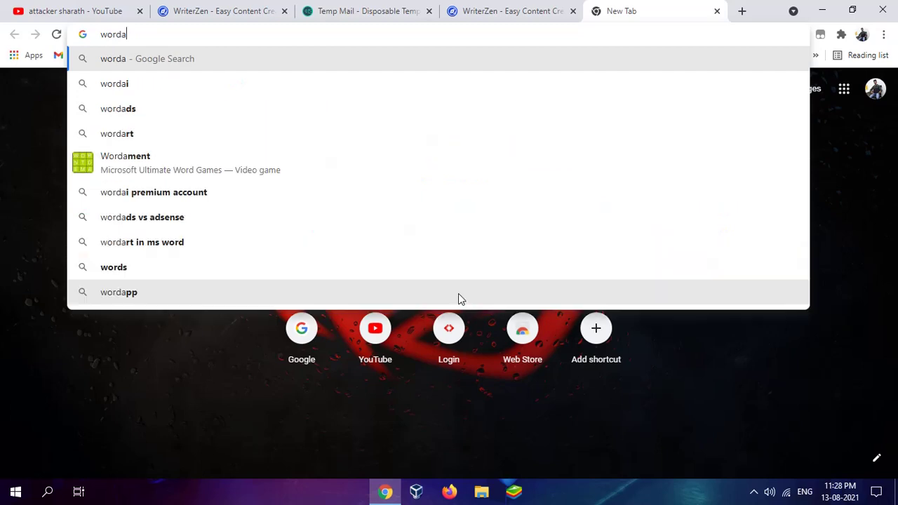
type("i")
key("Return")
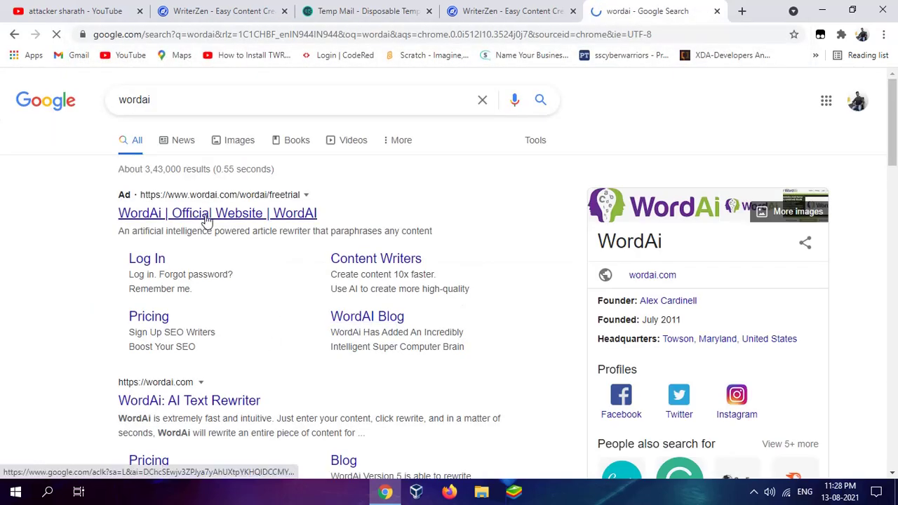
left_click(207, 213)
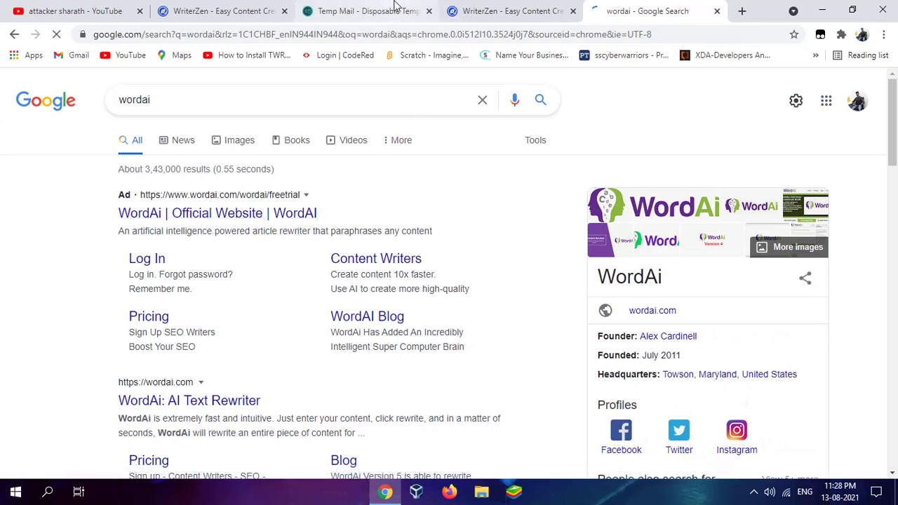
Step: Check the WriterZen report's progress, then go back to the WordAi website
left_click(488, 8)
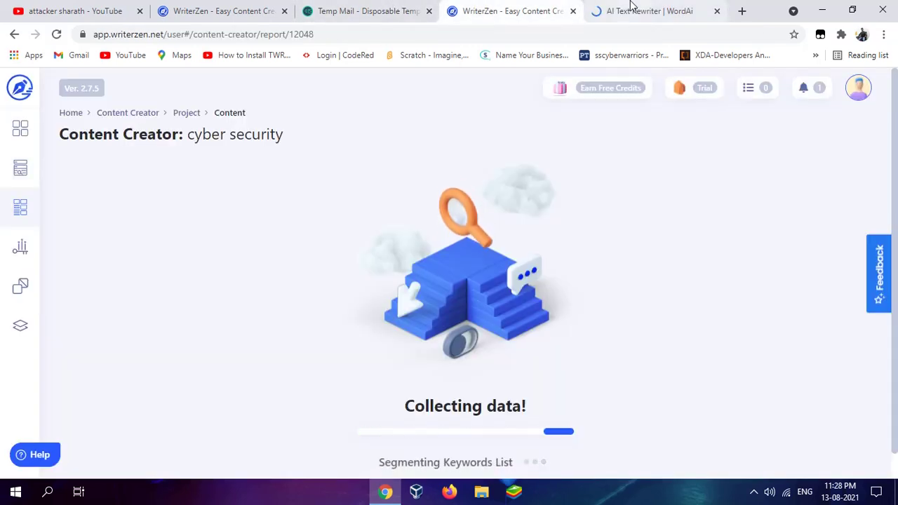
scroll(517, 228, "down", 1)
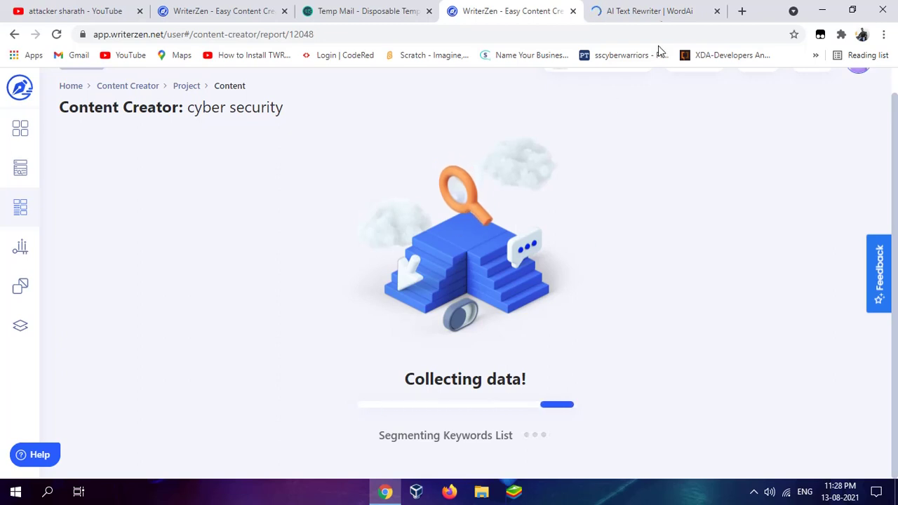
left_click(660, 11)
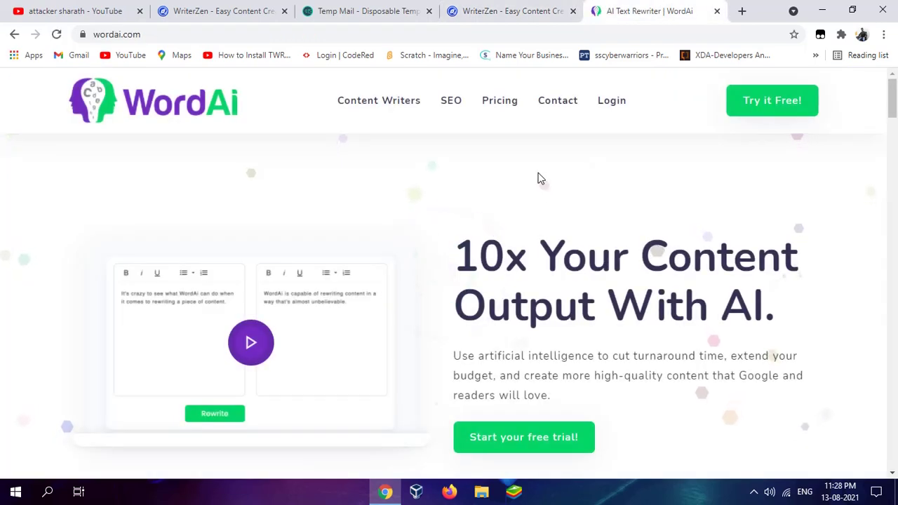
Step: Highlight the WordAi headline, then compare plan prices on the pricing page, including $27 Yearly
left_click_drag(456, 256, 513, 251)
left_click_drag(487, 306, 752, 309)
left_click(779, 101)
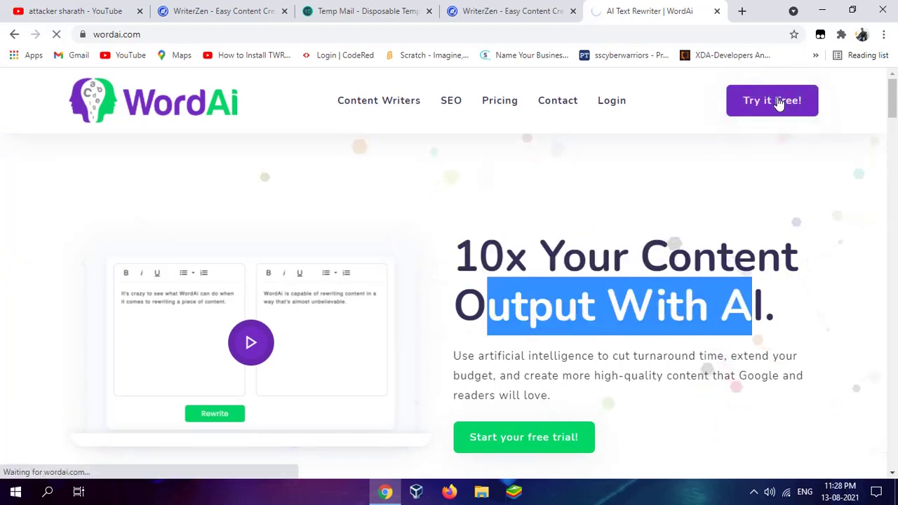
scroll(594, 222, "down", 6)
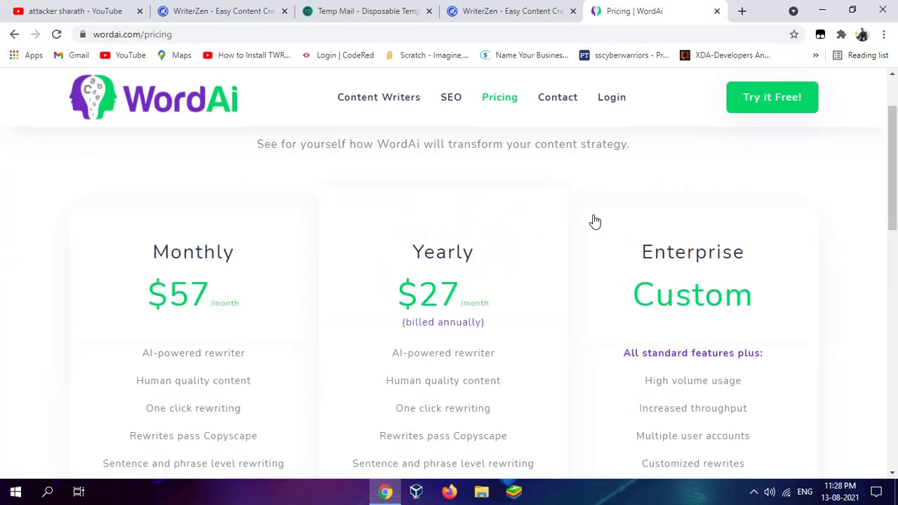
scroll(196, 303, "up", 4)
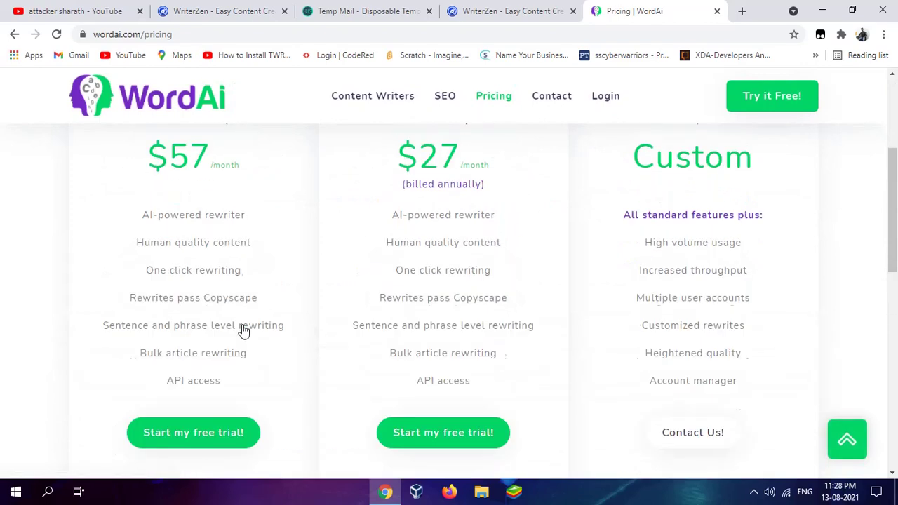
left_click_drag(150, 253, 214, 254)
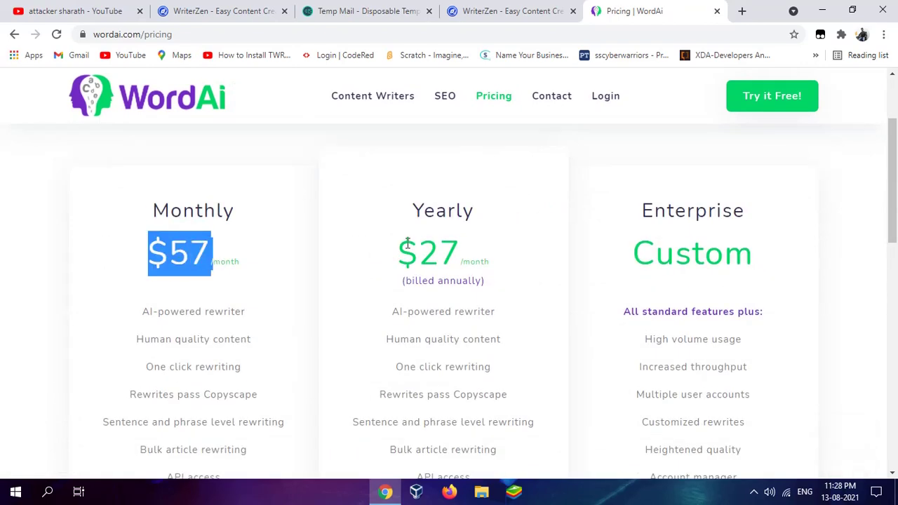
left_click_drag(407, 244, 455, 245)
Step: Open the Monthly plan's free-trial sign-up, then return to the WriterZen cyber security report
scroll(521, 246, "down", 4)
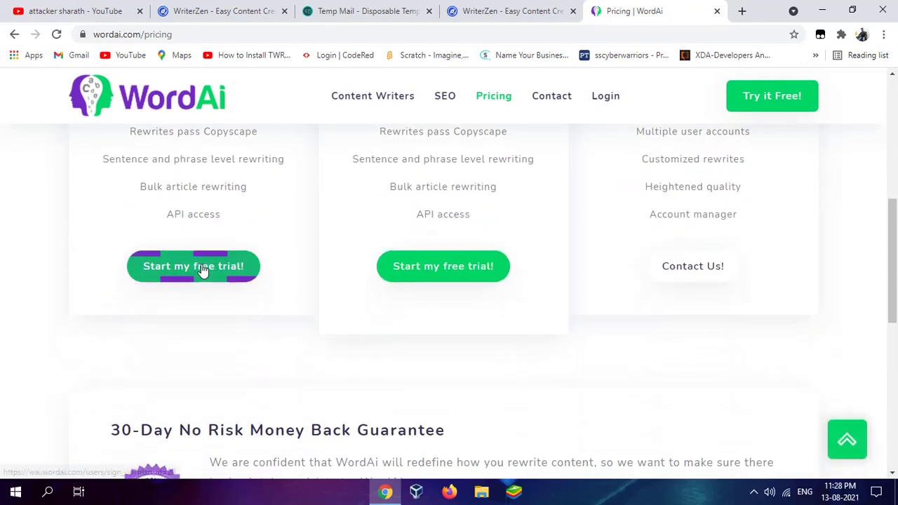
left_click(202, 269)
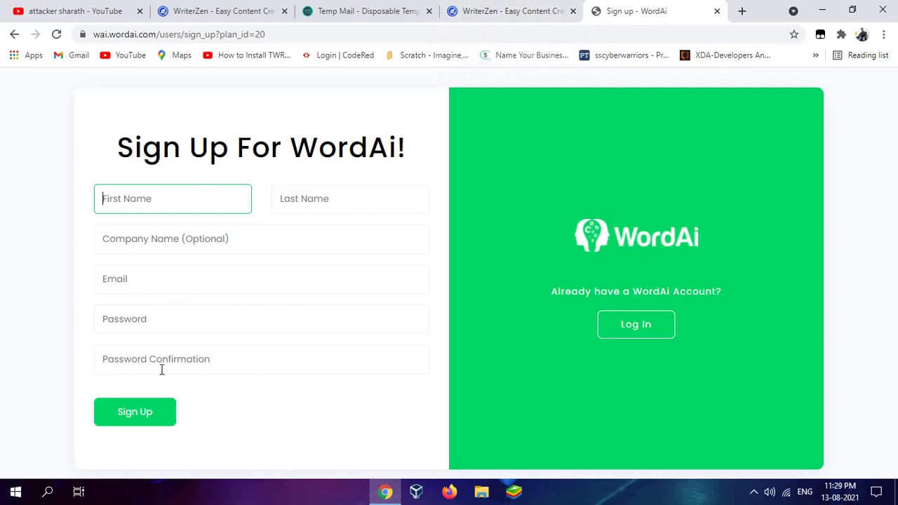
left_click(467, 12)
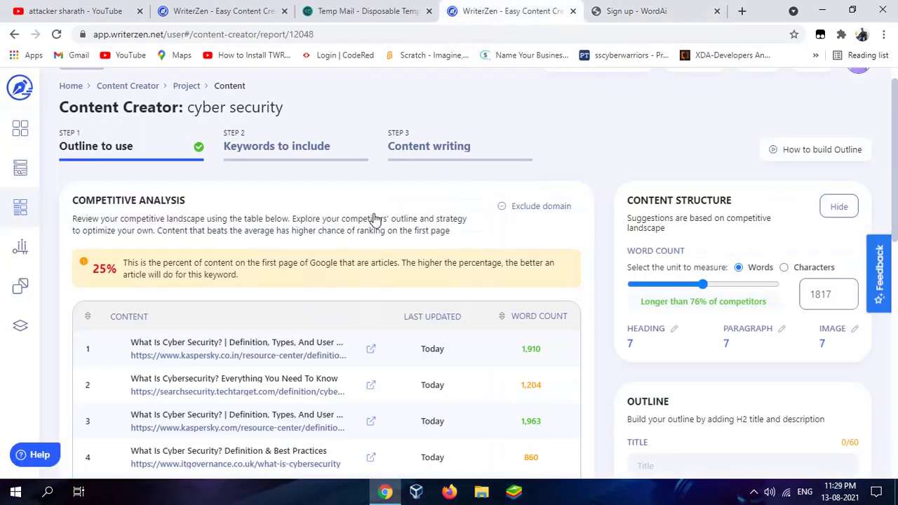
Step: Scroll through the Competitive Analysis table of competitor pages for cyber security
scroll(375, 214, "down", 3)
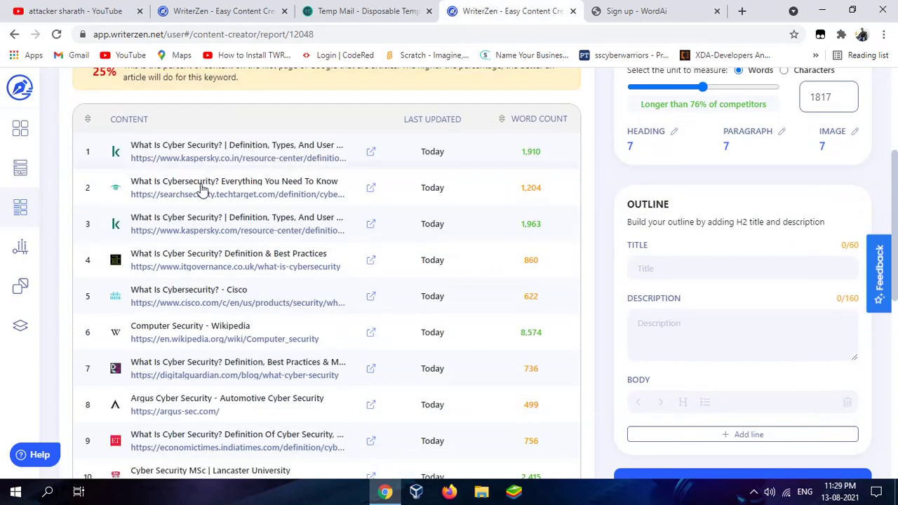
scroll(239, 246, "down", 1)
scroll(228, 287, "up", 2)
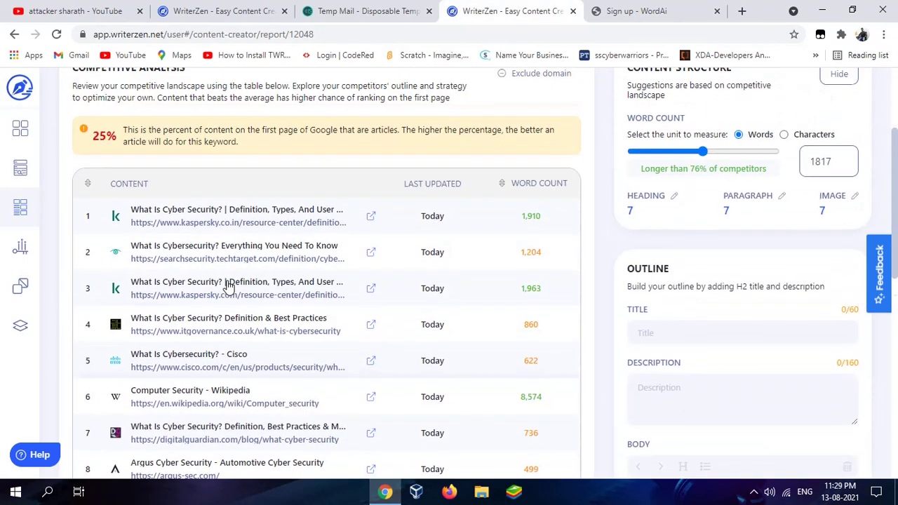
scroll(229, 285, "down", 3)
scroll(228, 281, "up", 4)
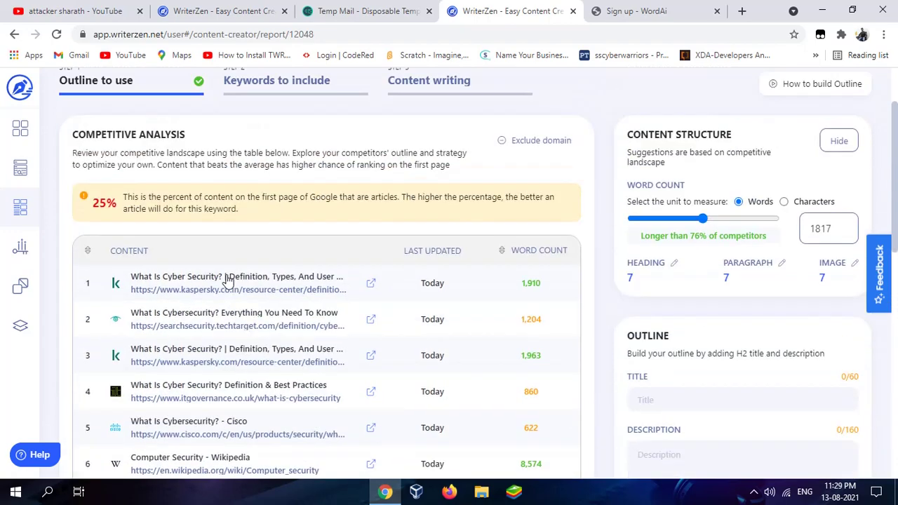
scroll(226, 294, "down", 2)
scroll(227, 311, "up", 3)
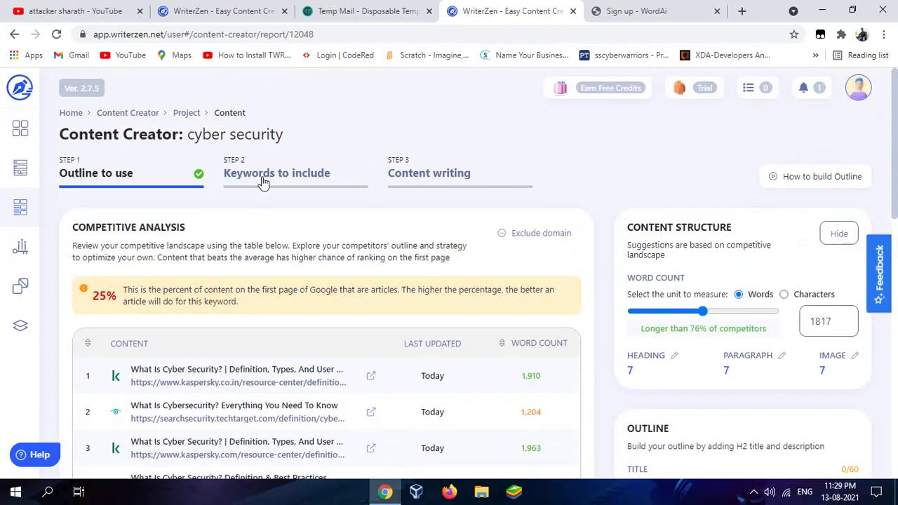
Step: Show Step 2 'Keywords to include' and scroll its 200-keyword competitor table
left_click(261, 181)
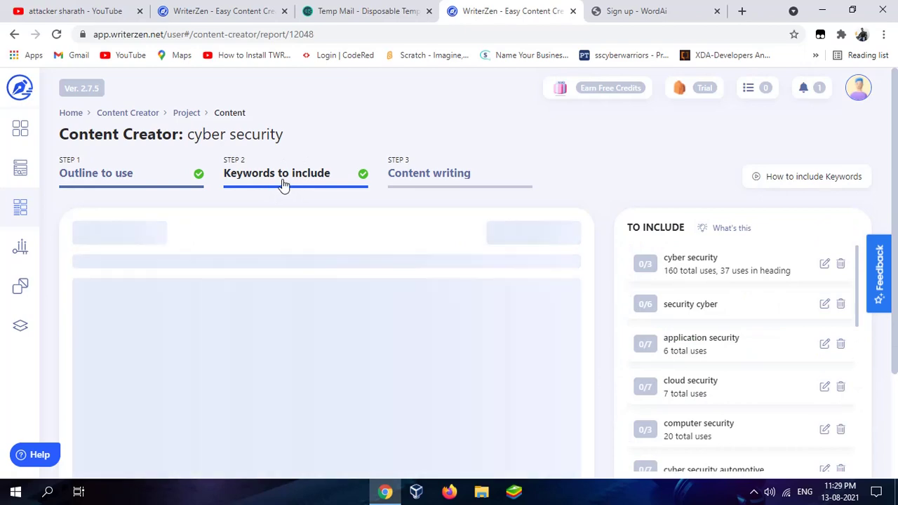
scroll(285, 185, "down", 2)
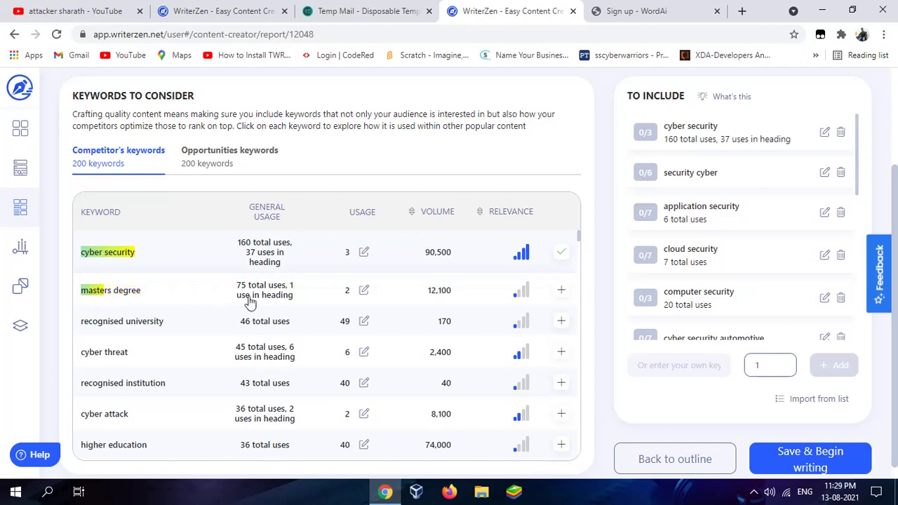
scroll(281, 330, "down", 1)
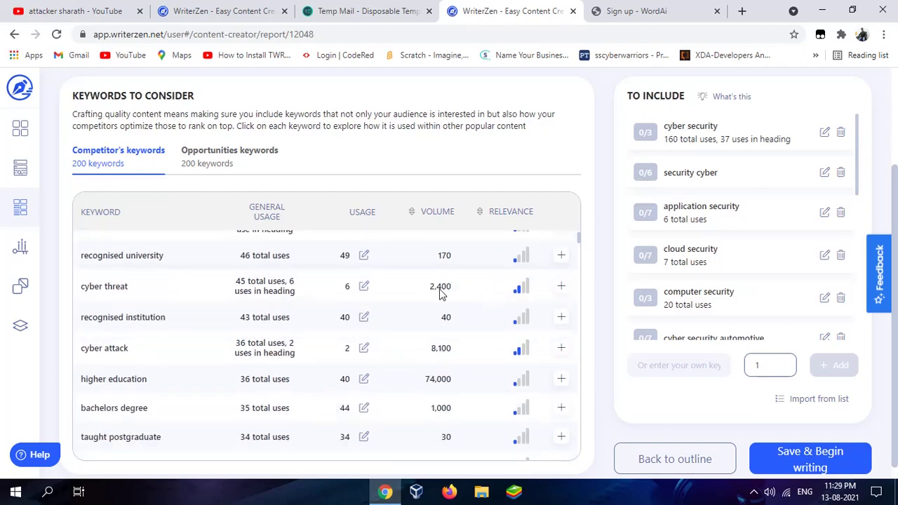